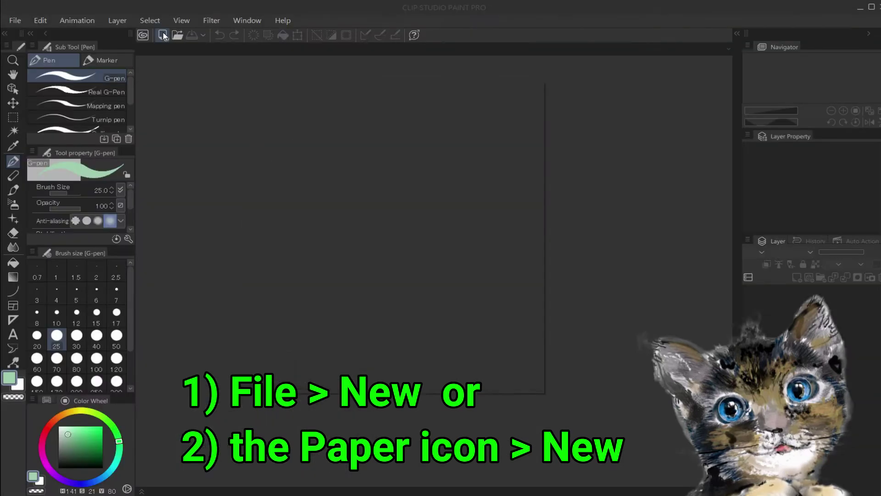
- Start a new document, look through the other work types and choose Illustration as the use of work
click(432, 90)
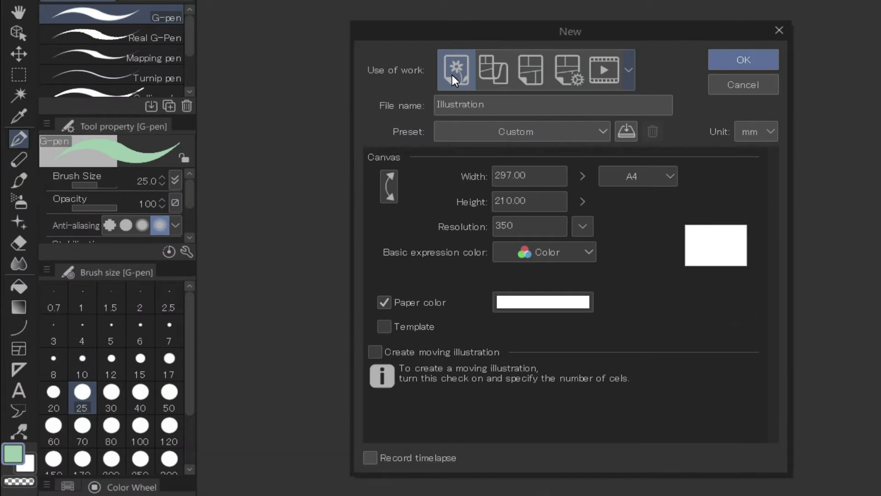
click(497, 71)
click(543, 73)
click(567, 70)
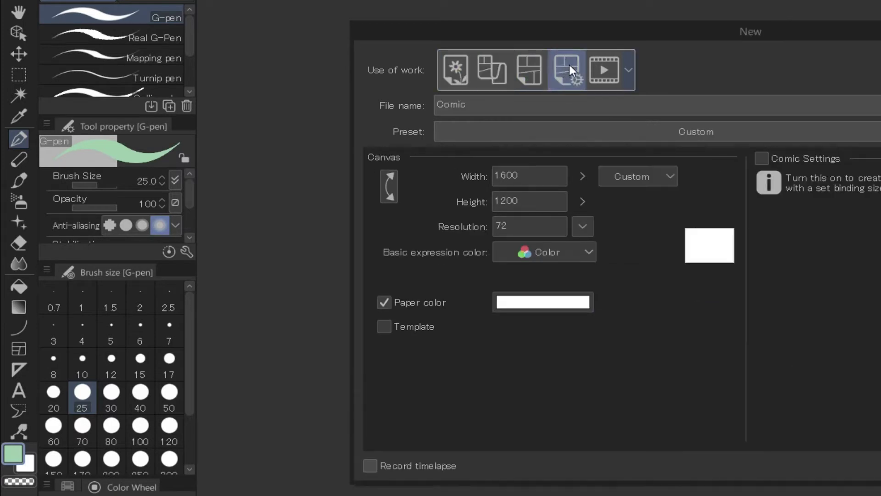
click(605, 70)
click(455, 78)
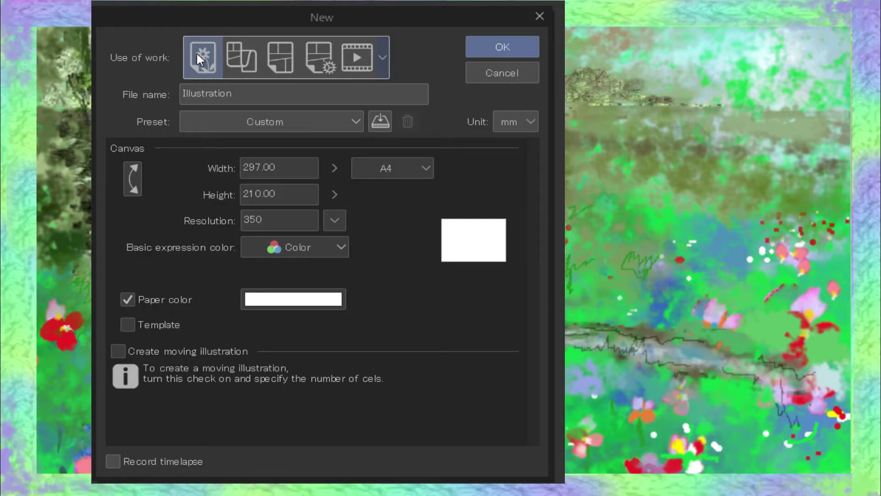
- Name the new file "Illustration 1"
click(504, 105)
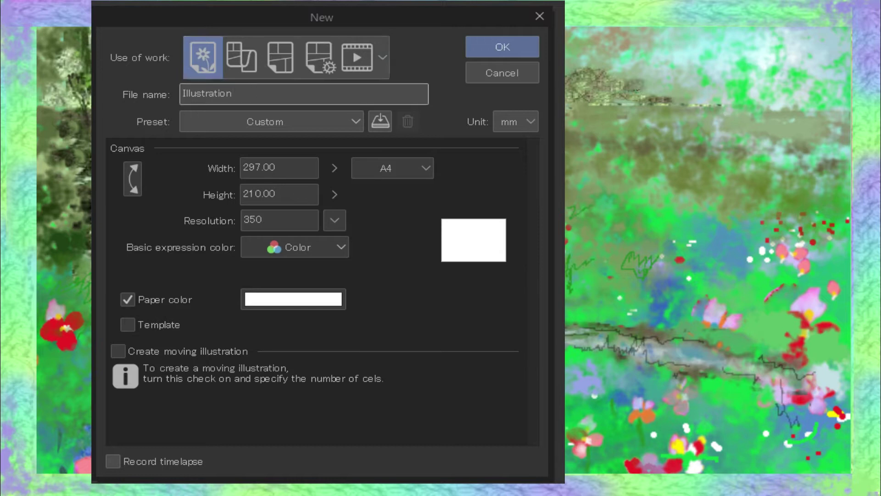
text(1)
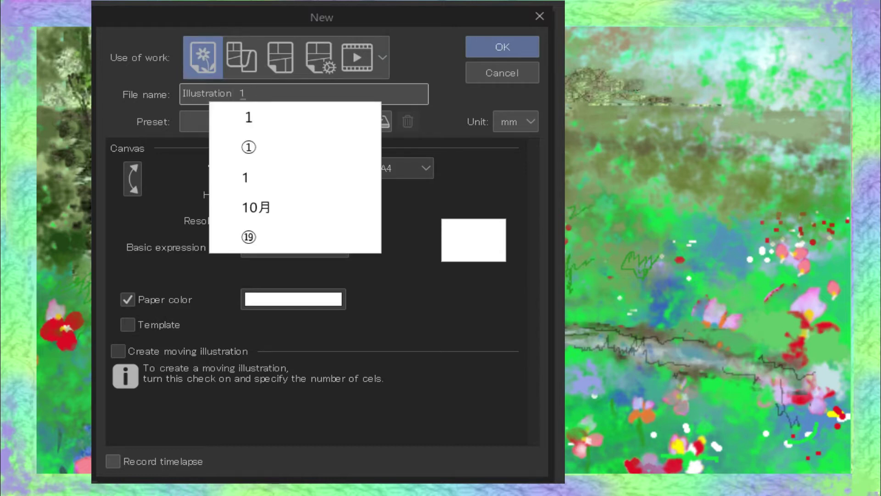
click(266, 178)
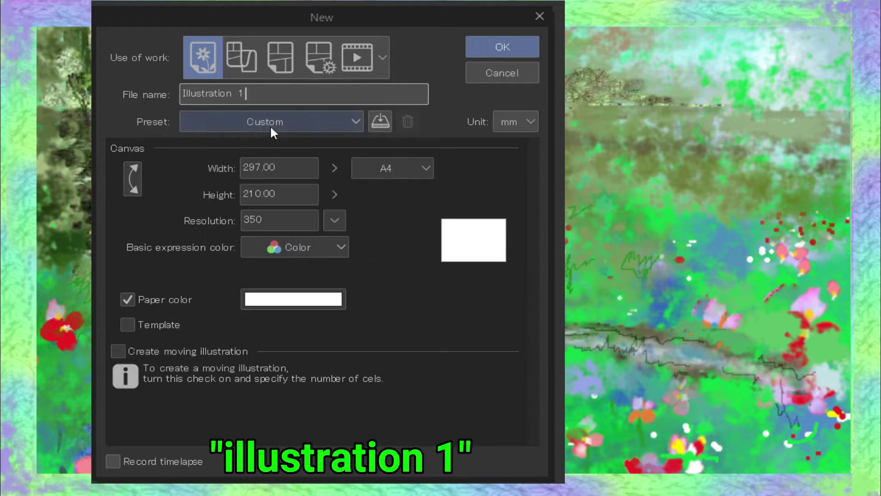
- View the preset list while keeping the preset on Custom, and choose A4 as the canvas paper size
click(303, 122)
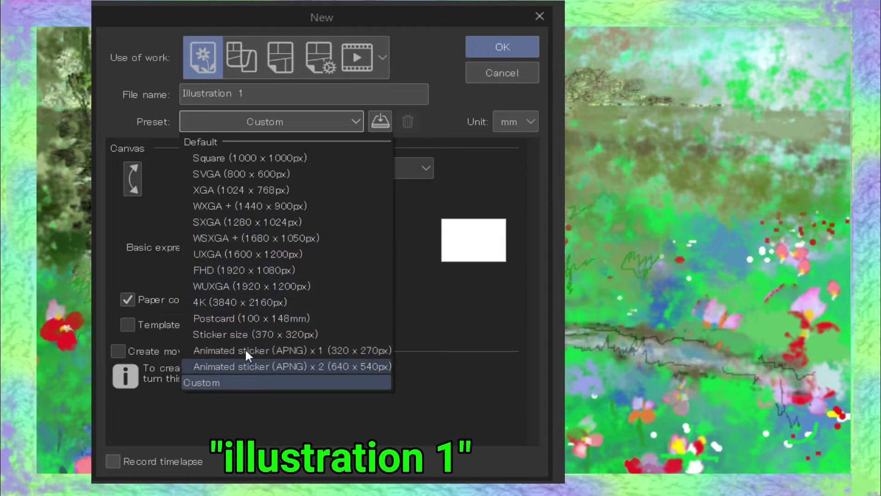
click(425, 193)
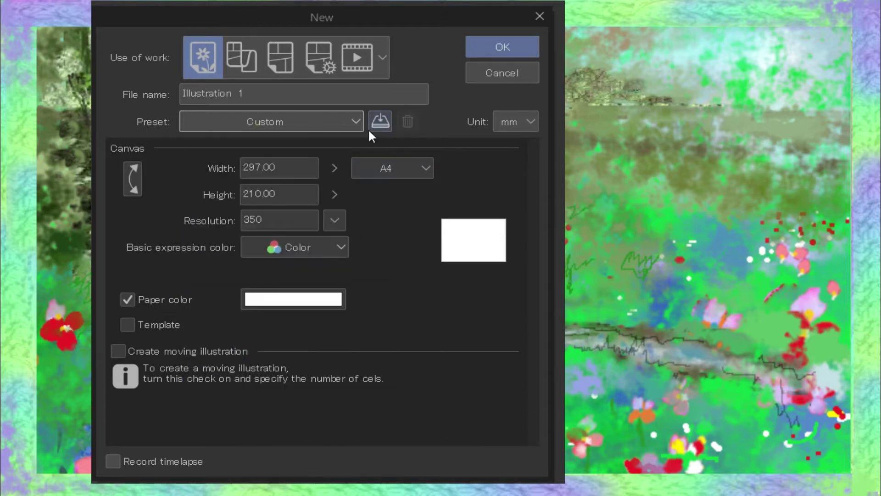
click(425, 170)
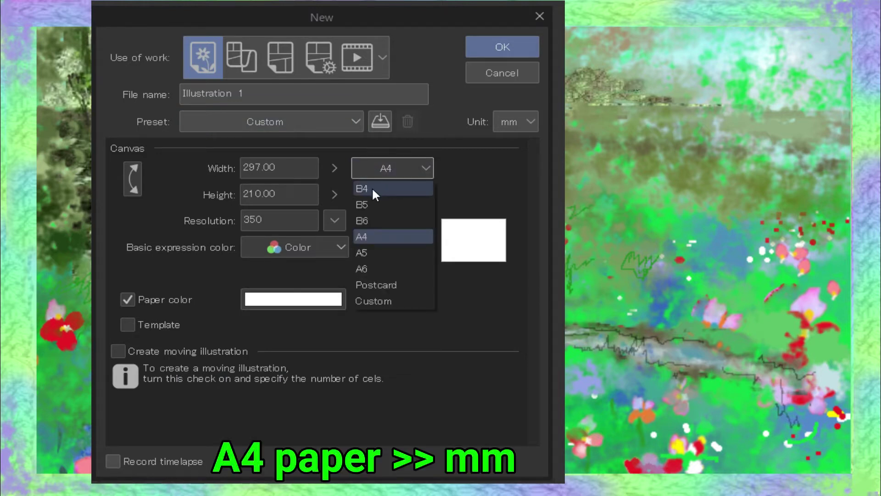
click(370, 235)
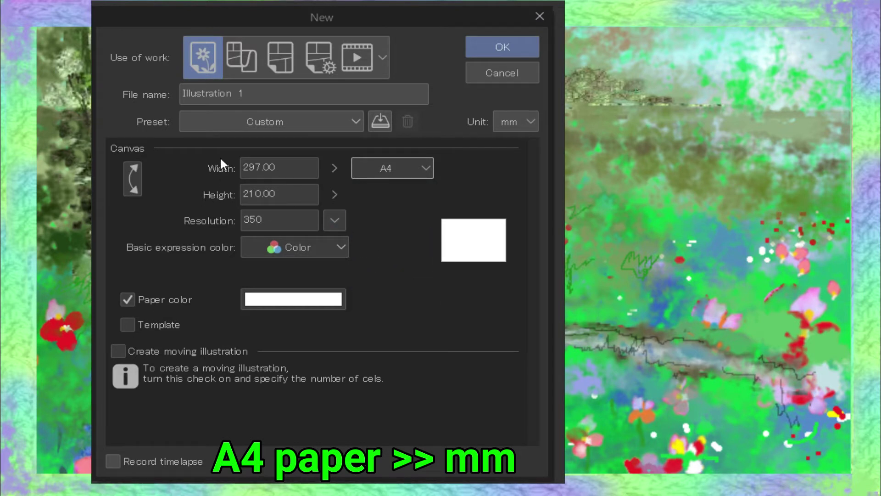
- Switch the canvas measurement unit to px and back to mm
click(533, 122)
click(512, 193)
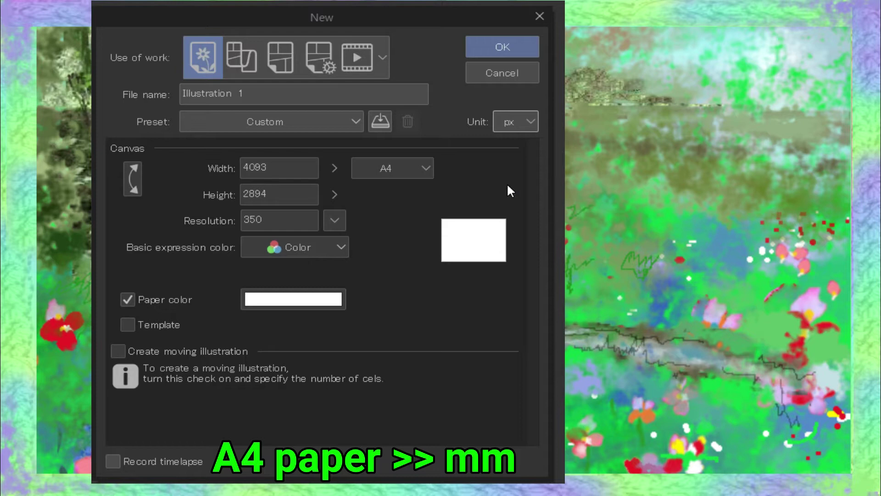
click(532, 120)
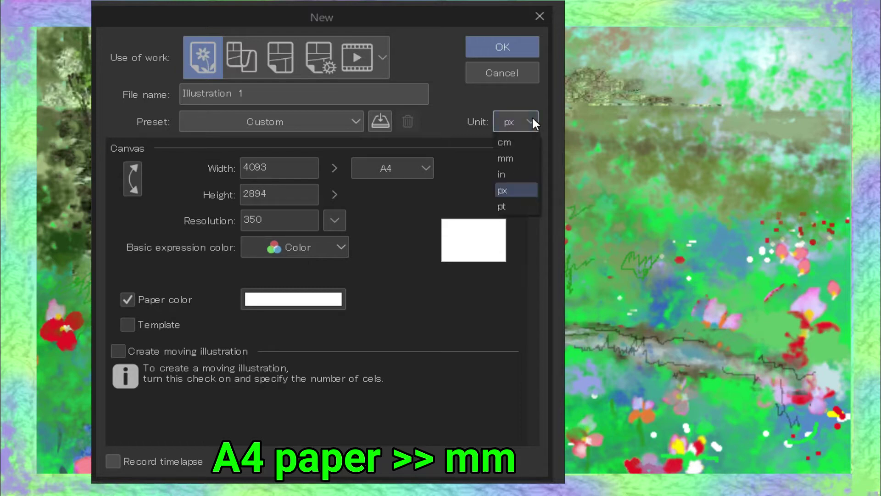
click(517, 167)
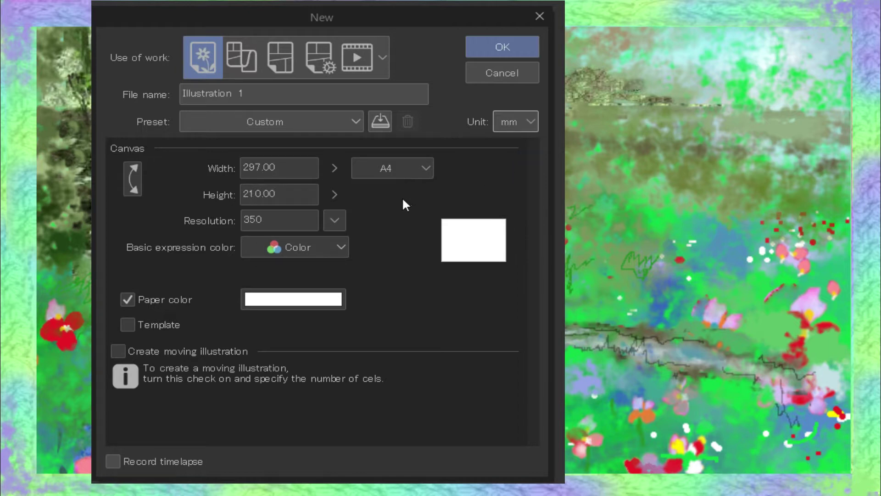
- Try canvas resolutions of 72 and 1200 dpi and return to 350 dpi
click(333, 221)
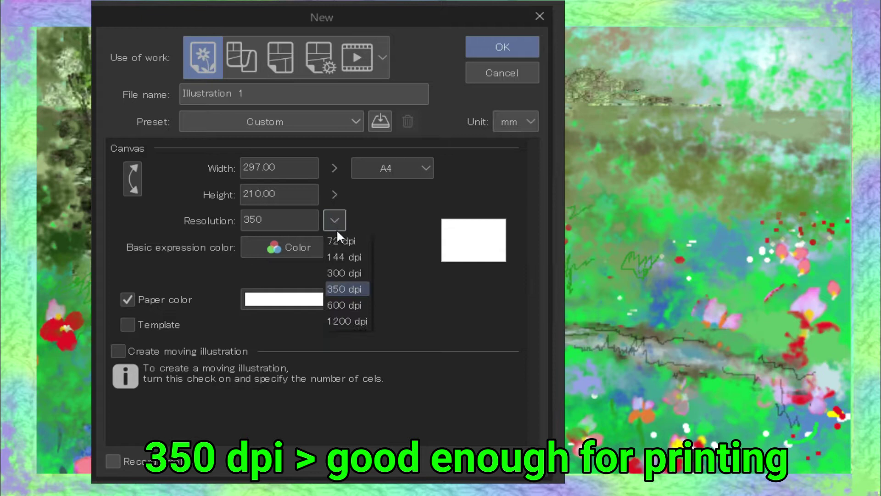
click(340, 241)
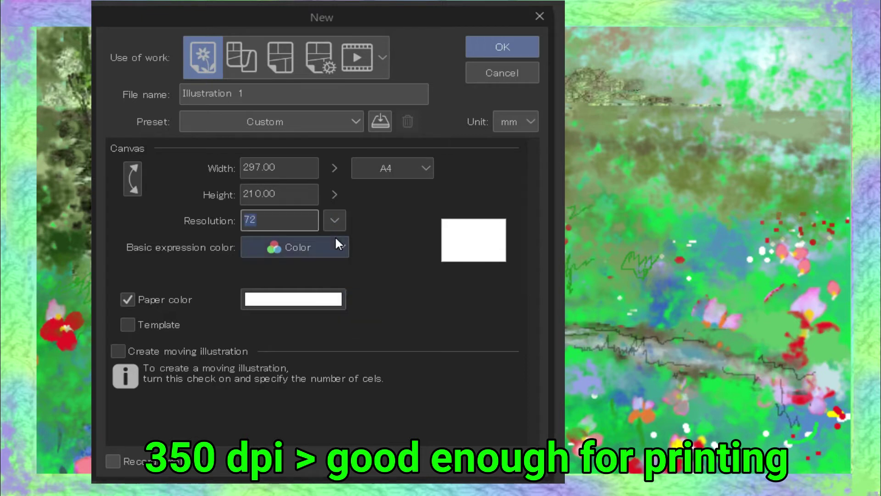
click(333, 220)
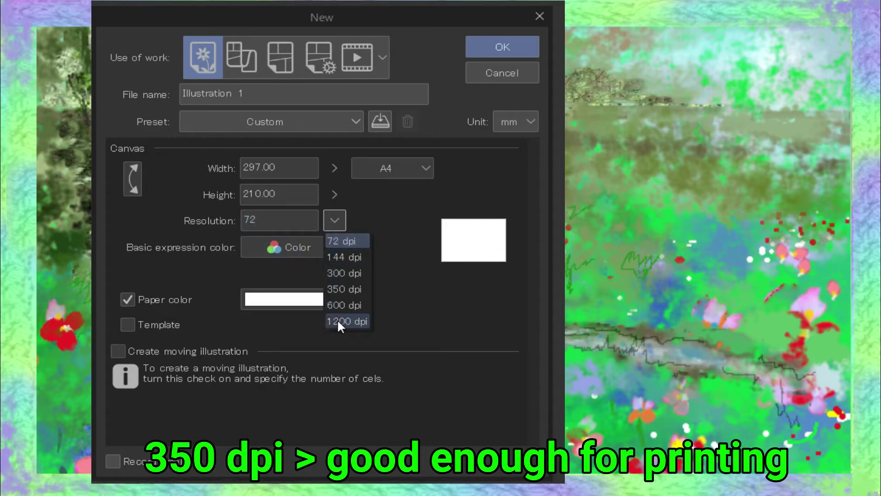
click(339, 321)
click(334, 221)
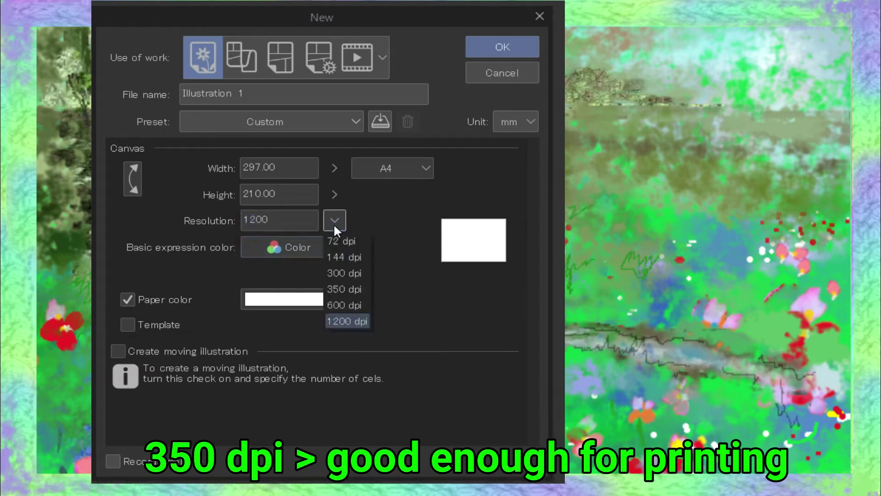
click(340, 288)
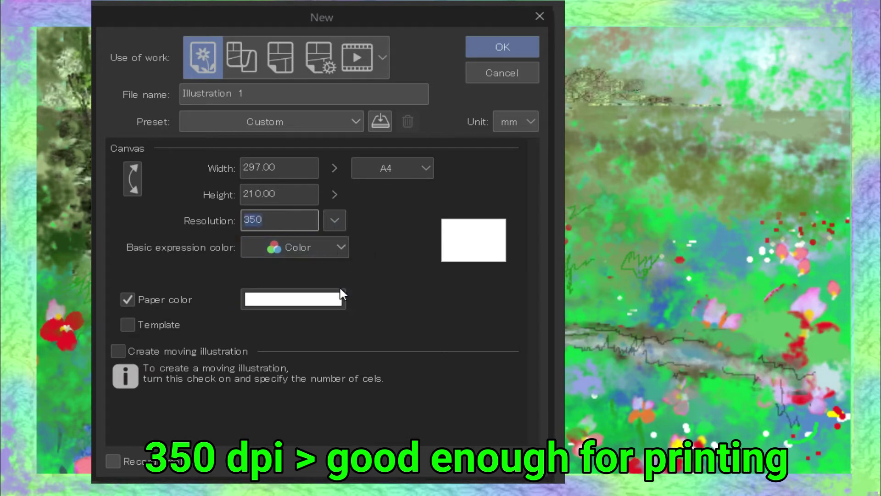
- Choose Color as the basic expression color and create the A4 canvas in landscape orientation, 297 mm wide and 210 mm high
click(341, 247)
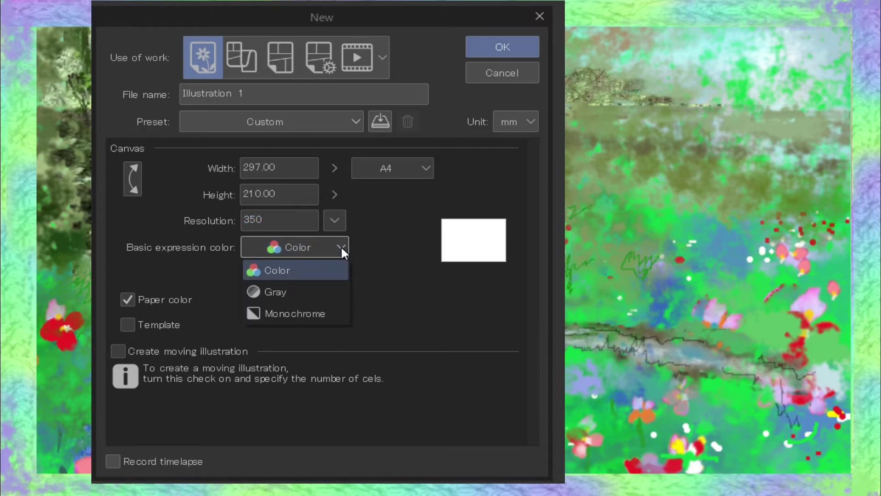
click(295, 267)
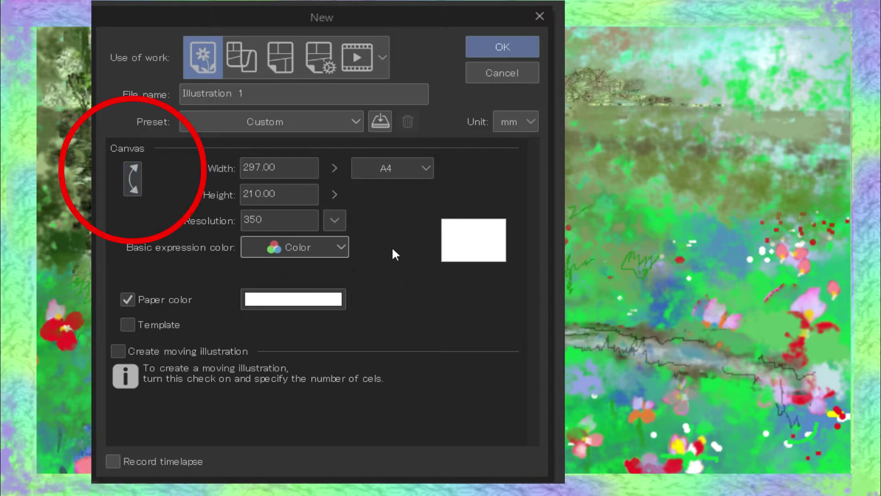
click(127, 177)
click(127, 180)
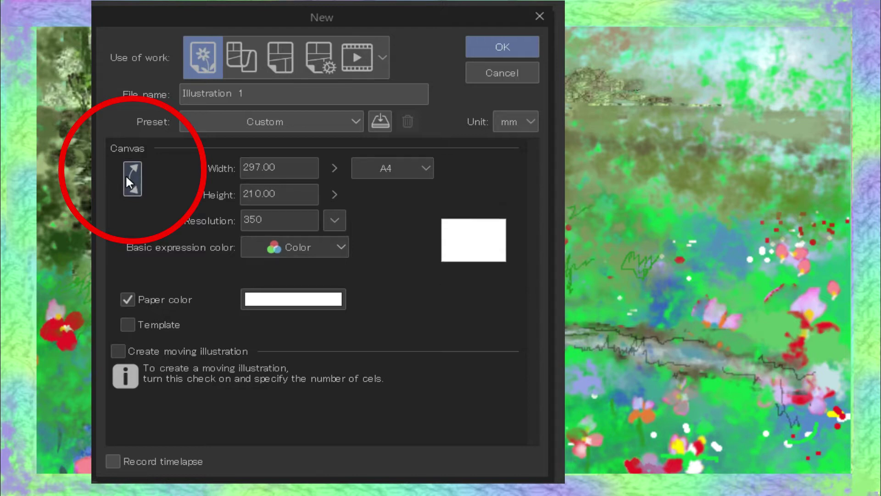
click(127, 180)
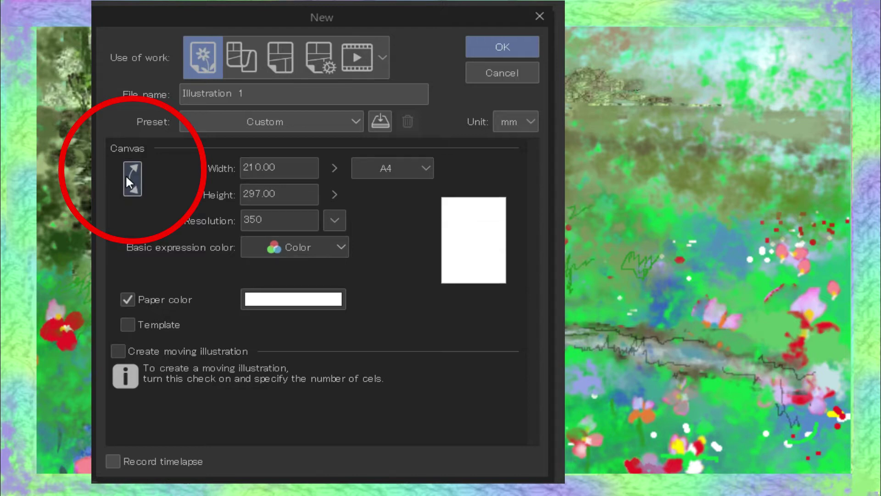
click(129, 182)
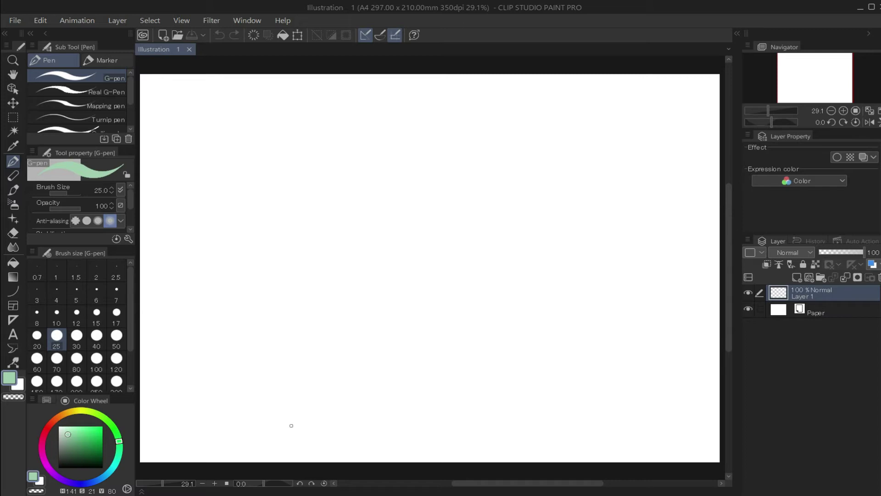
- Zoom and rotate the canvas view in both directions and turn it back to nearly level
mouse_move(772, 110)
mouse_down()
mouse_move(759, 111)
mouse_move(770, 121)
mouse_up()
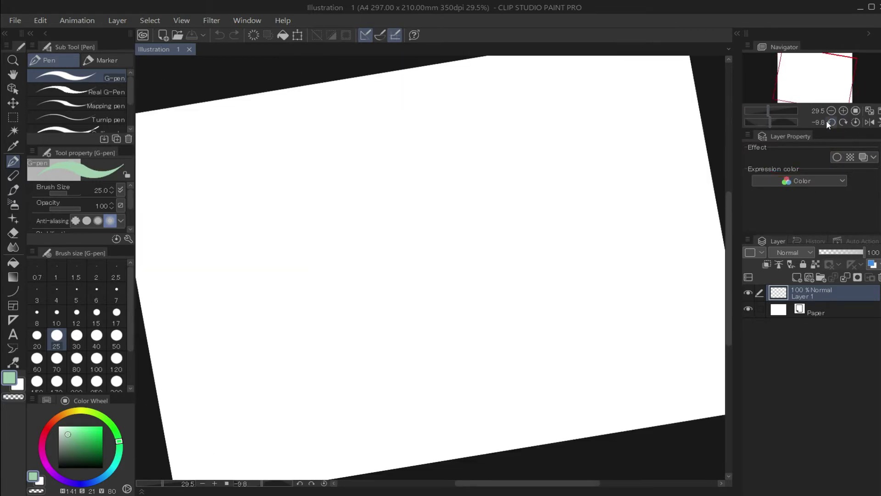
click(840, 121)
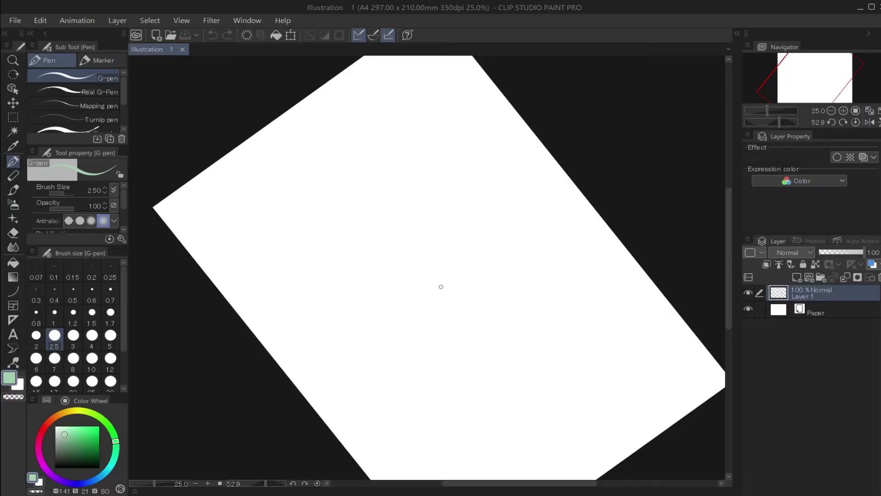
key(r)
drag(464, 256, 438, 240)
key(p)
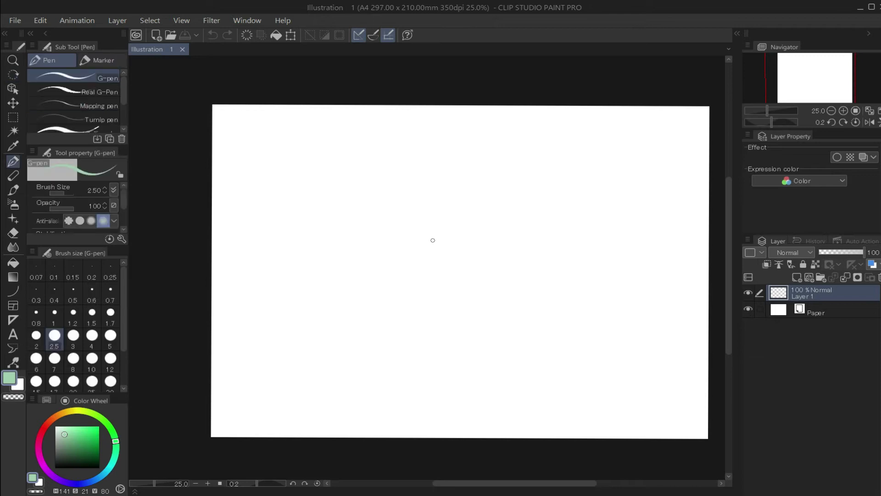
- Pan the view around the blank canvas and zoom in on it
key(space)
drag(445, 263, 390, 229)
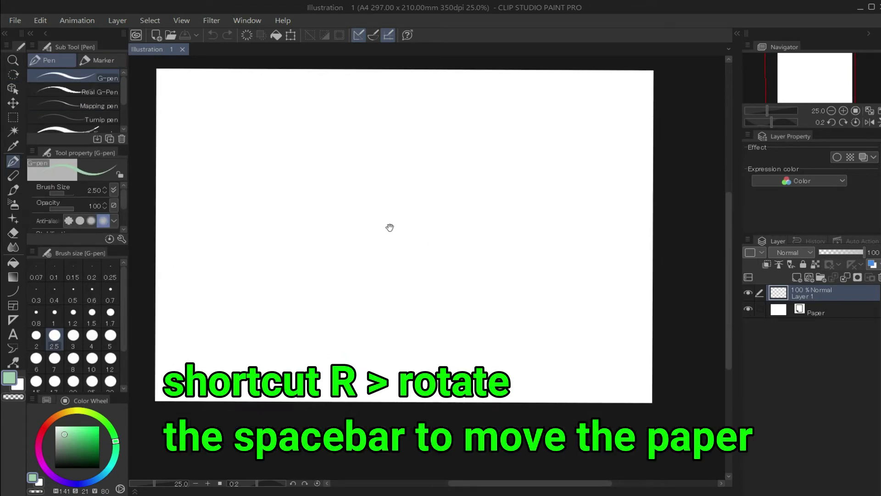
key(space)
mouse_move(380, 218)
mouse_down()
mouse_move(381, 246)
mouse_move(415, 242)
mouse_move(394, 224)
mouse_move(389, 232)
mouse_up()
scroll(383, 230, up, 1)
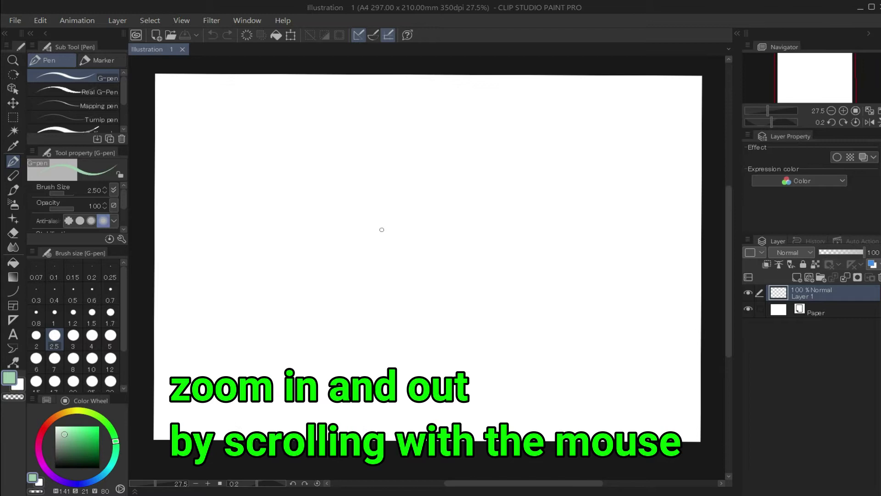
scroll(382, 229, up, 1)
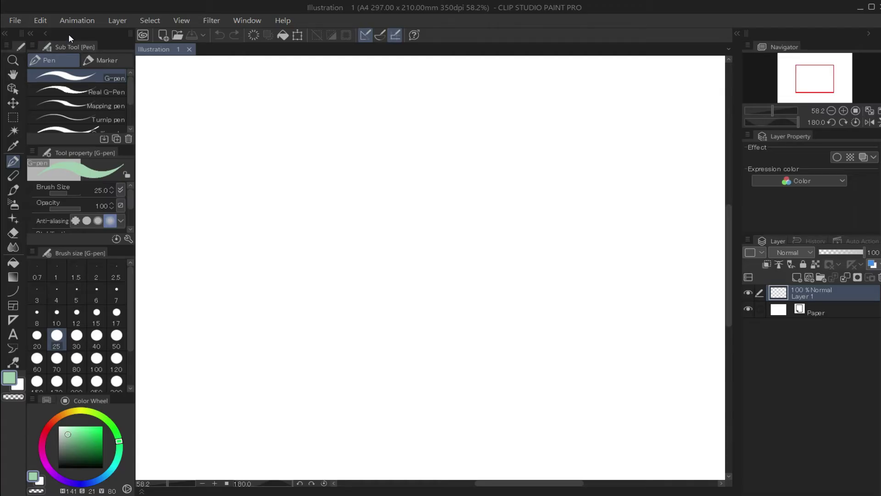
- Narrow the column holding the Sub Tool and Tool property palettes, and view the list of palettes that can be shown
drag(68, 34, 23, 52)
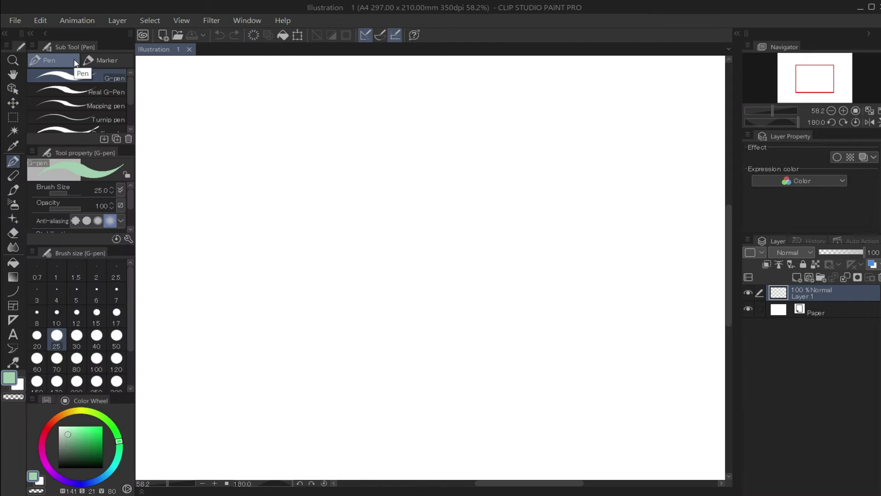
mouse_move(135, 91)
mouse_down()
mouse_move(317, 95)
mouse_move(86, 88)
mouse_up()
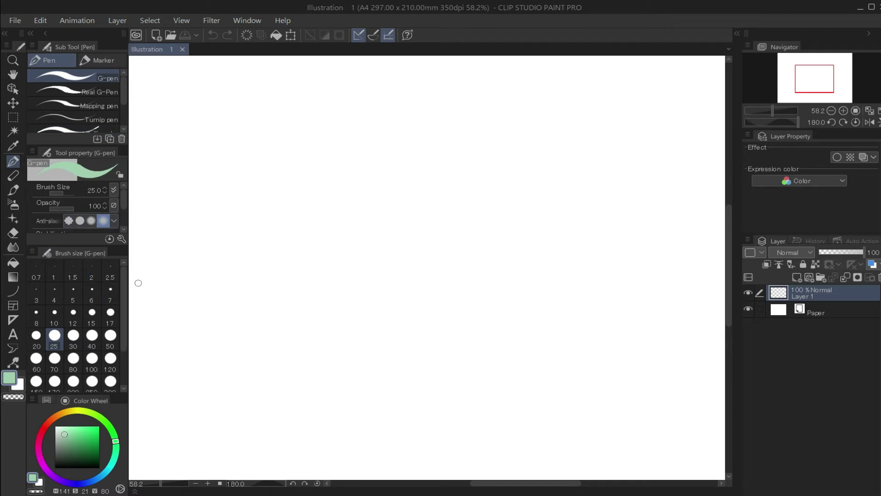
click(247, 20)
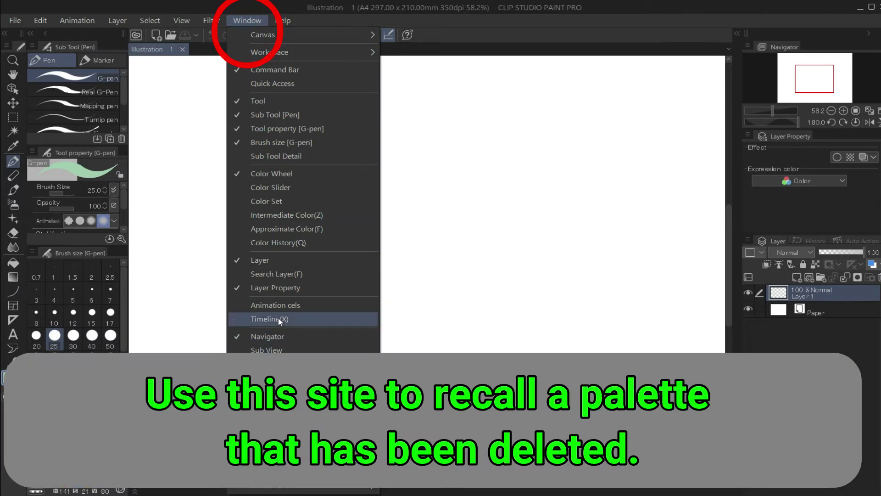
mouse_move(282, 34)
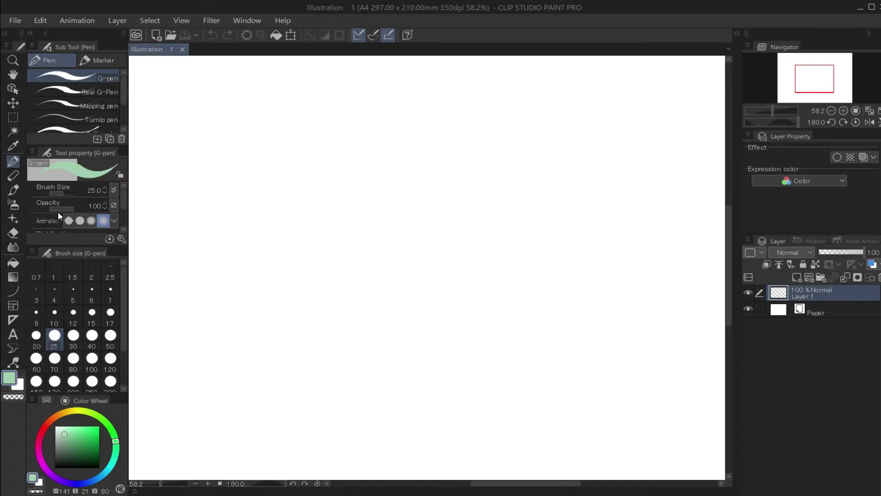
- Set the unit of length to mm in the Ruler/Unit preferences and apply the change
click(14, 20)
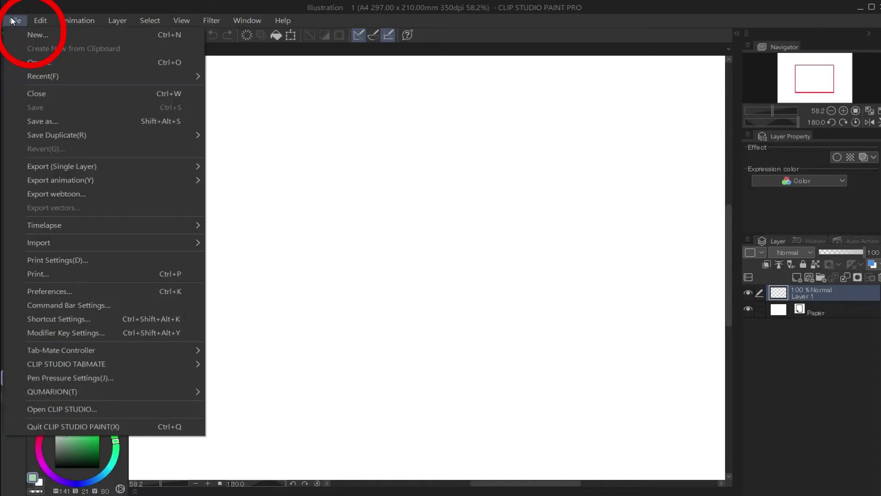
click(57, 290)
click(213, 230)
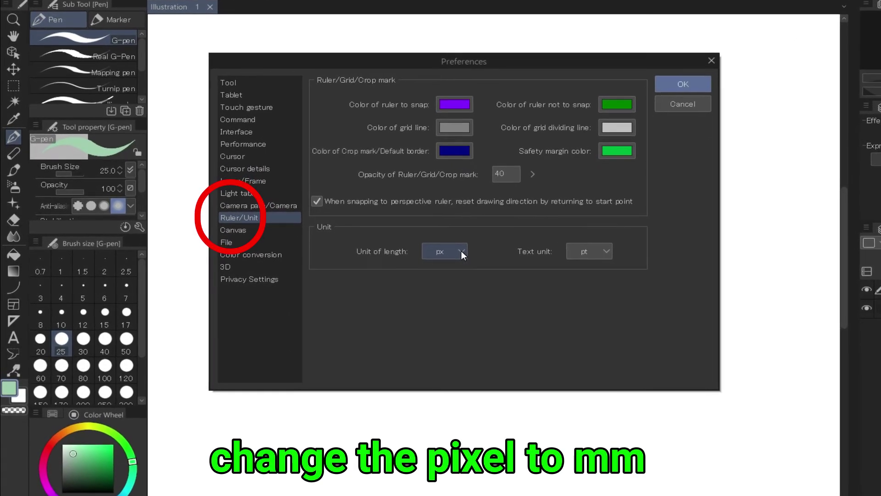
click(461, 250)
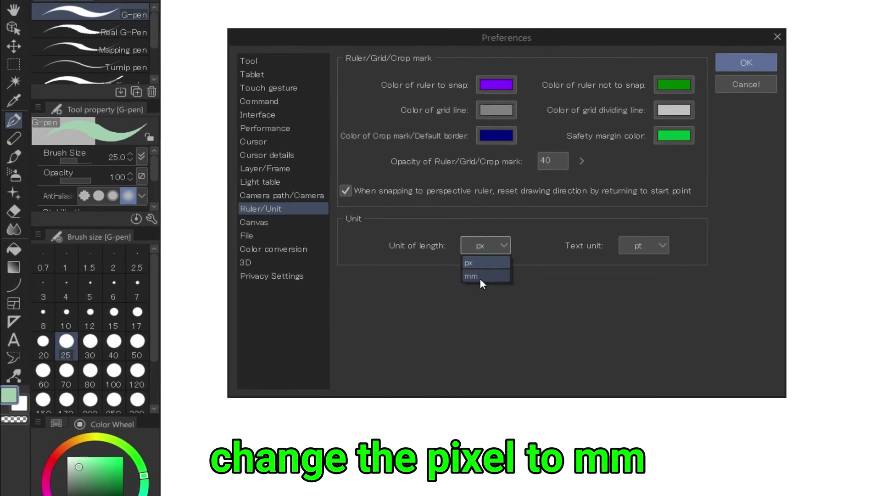
click(481, 276)
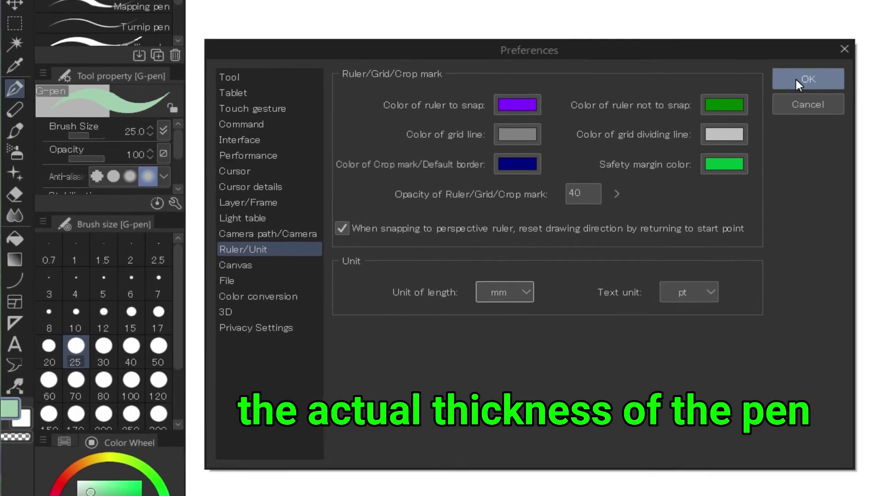
click(810, 75)
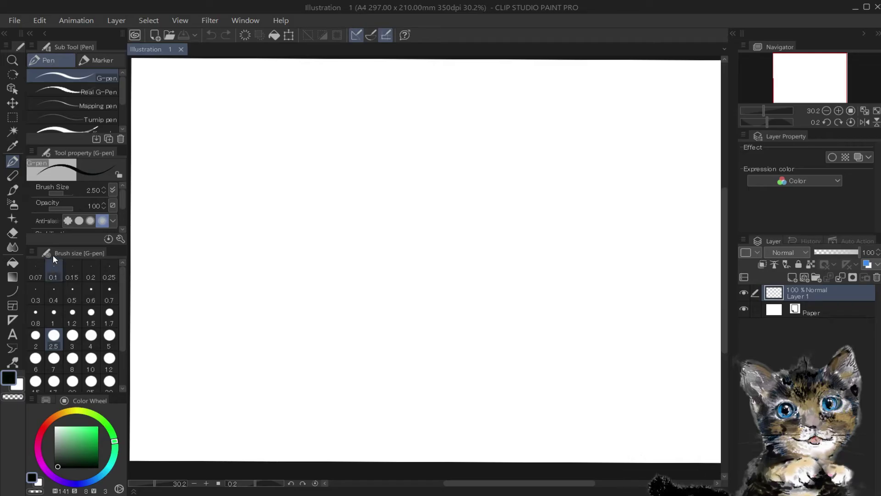
- Draw three thick, slightly arched strokes across the upper canvas with the G-pen at brush size 7
click(60, 78)
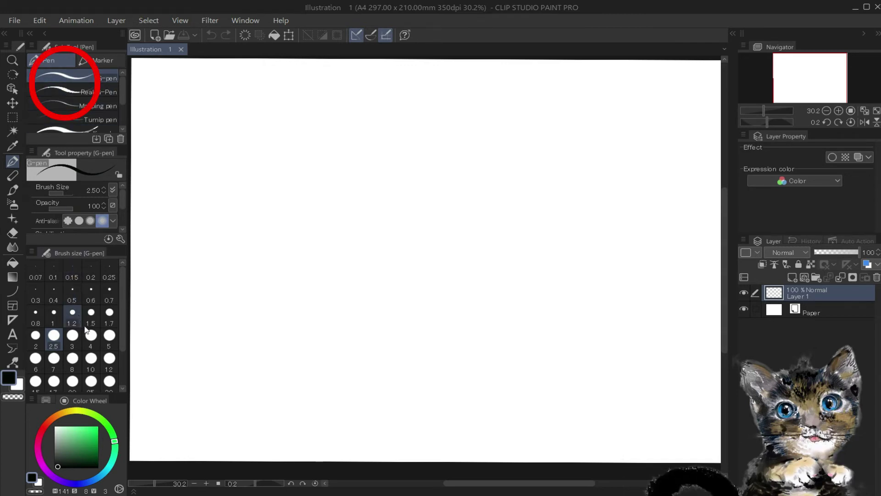
click(54, 358)
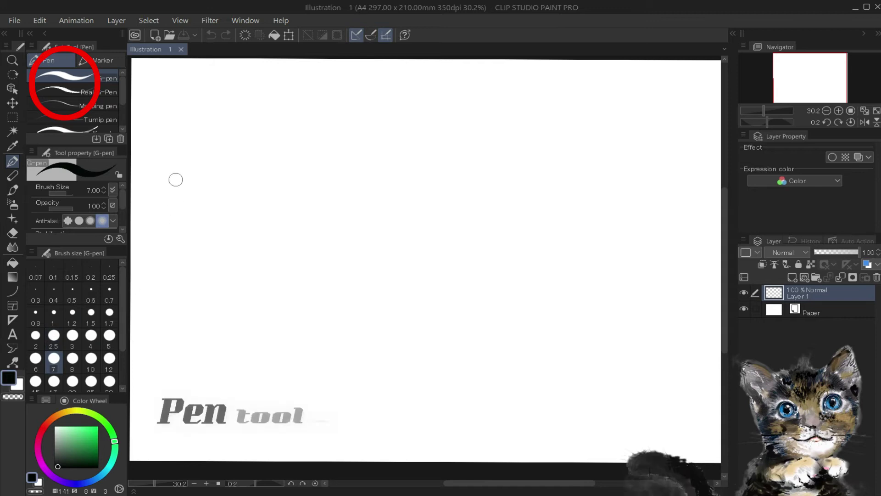
mouse_move(170, 144)
mouse_down()
mouse_move(254, 129)
mouse_move(511, 118)
mouse_move(634, 133)
mouse_up()
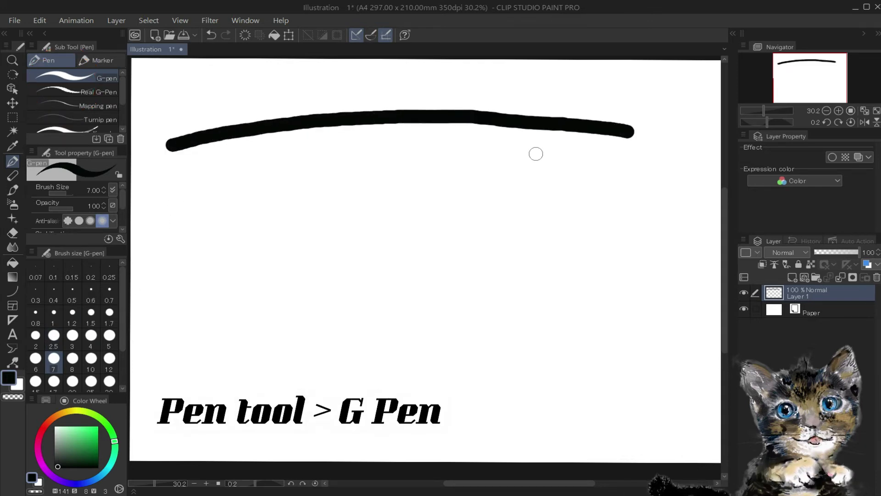
mouse_move(175, 177)
mouse_down()
mouse_move(242, 160)
mouse_move(345, 151)
mouse_move(621, 155)
mouse_up()
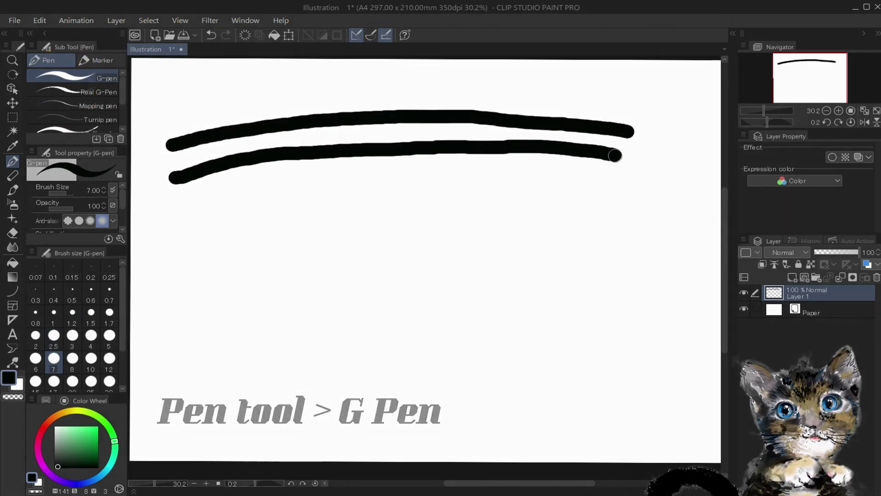
mouse_move(177, 206)
mouse_down()
mouse_move(349, 175)
mouse_move(605, 183)
mouse_up()
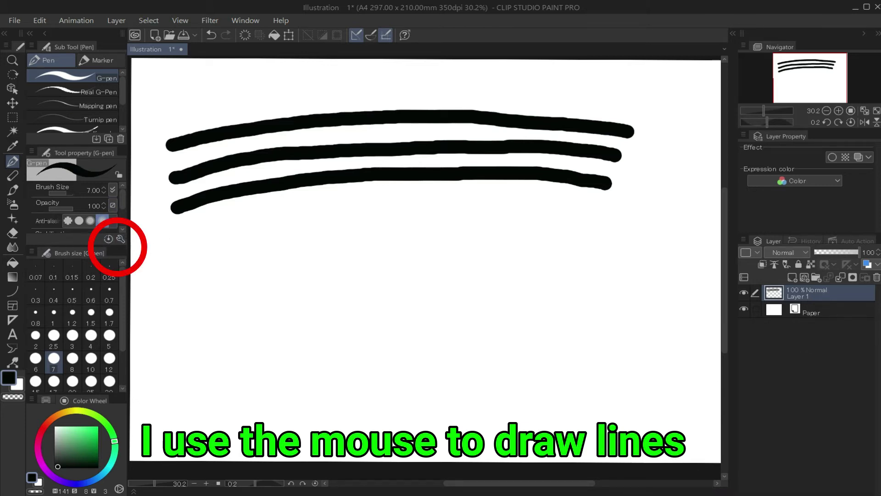
- Enable the G-pen's Starting effect for brush size in its detailed settings and draw two test strokes beneath the existing ones
click(122, 239)
drag(145, 106, 243, 63)
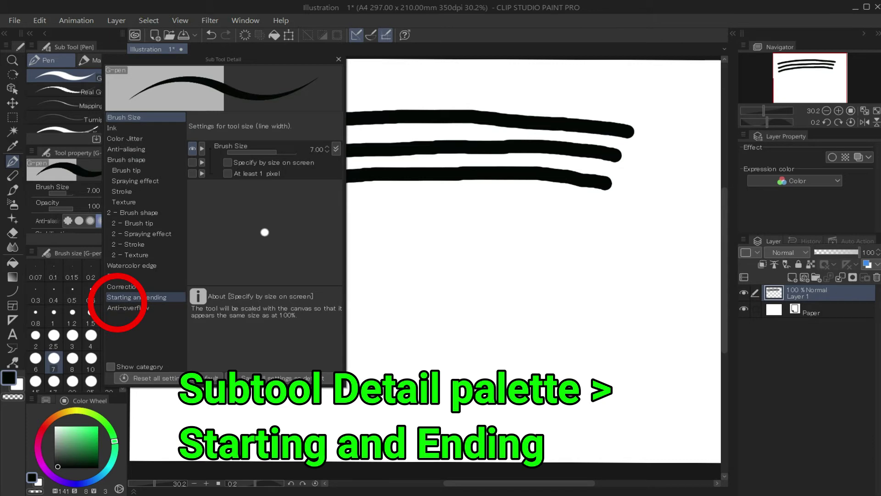
click(137, 296)
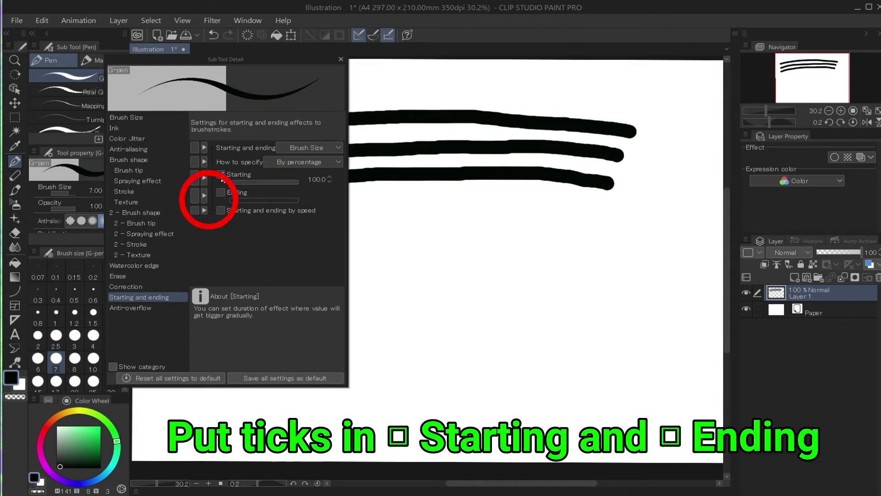
click(219, 175)
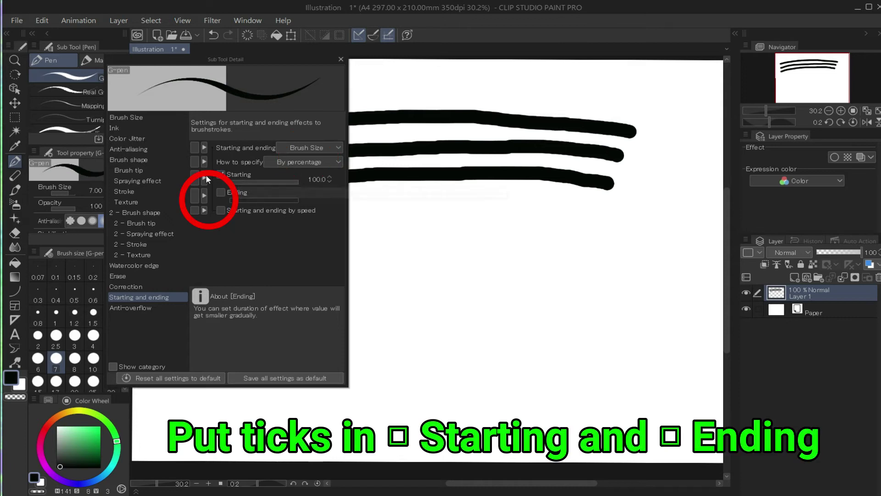
drag(254, 67, 31, 134)
drag(205, 237, 597, 223)
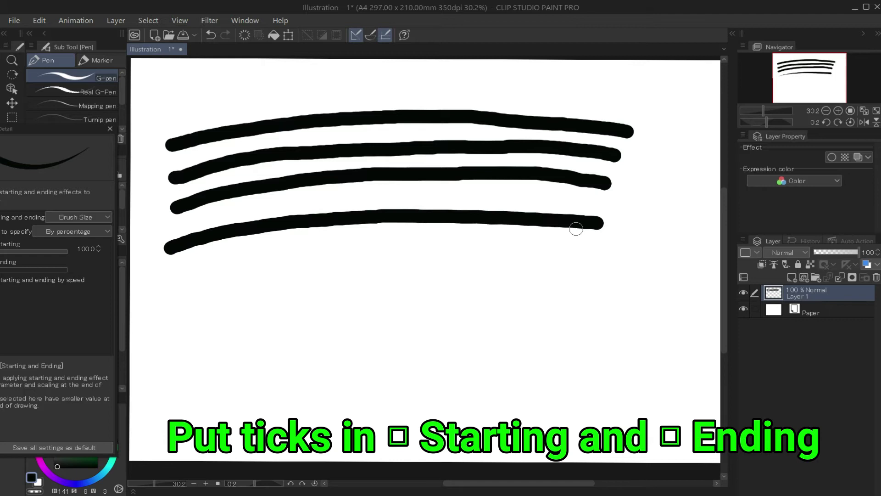
mouse_move(175, 274)
mouse_down()
mouse_move(533, 236)
mouse_move(606, 238)
mouse_up()
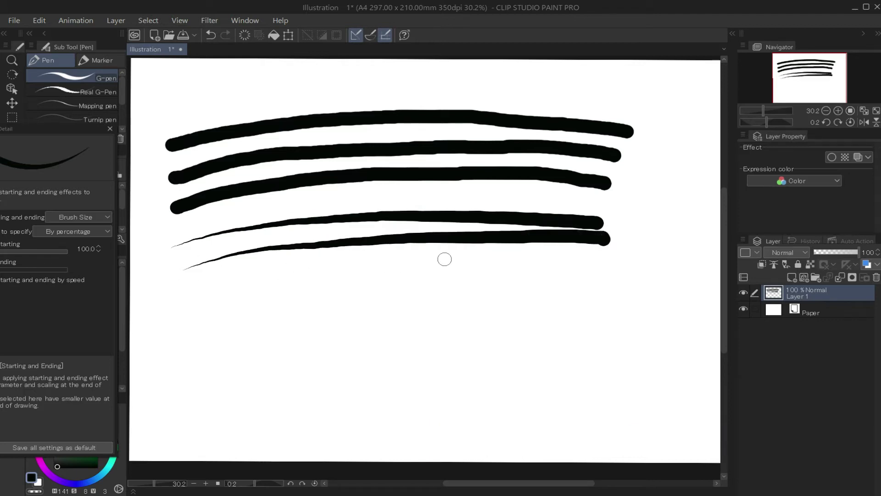
- Enable the G-pen's Ending effect too, and draw two horizontal strokes and one wide bowl-shaped curve on the lower canvas
drag(52, 129, 186, 101)
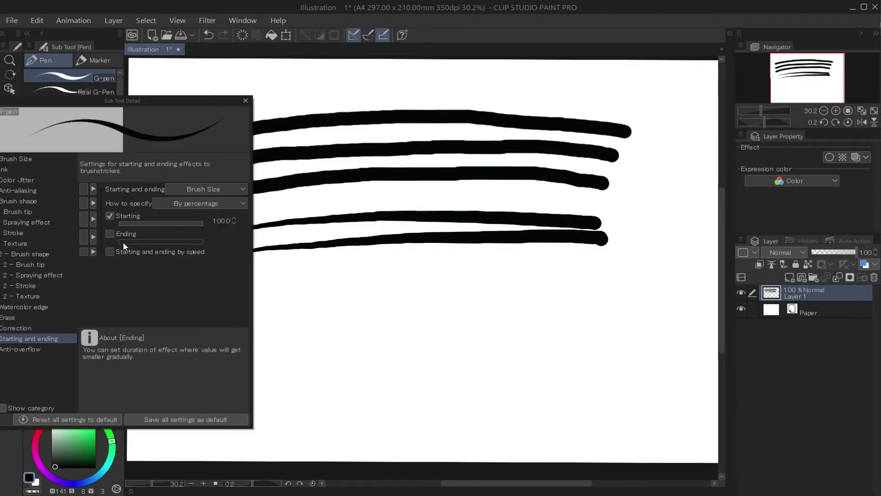
click(110, 234)
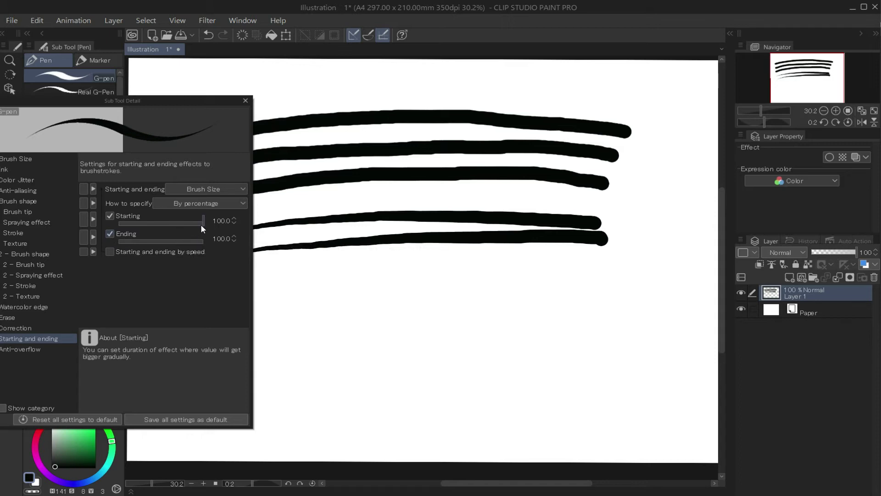
click(245, 100)
mouse_move(173, 301)
mouse_down()
mouse_move(314, 274)
mouse_move(580, 285)
mouse_up()
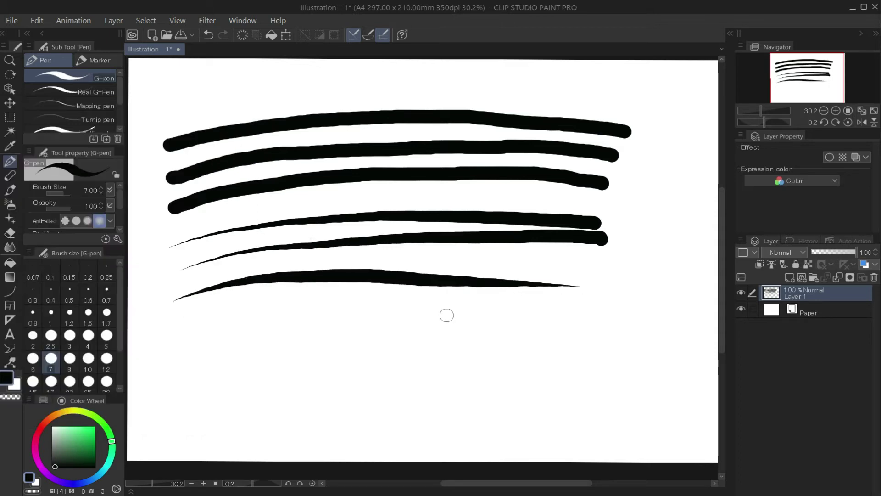
drag(186, 315, 561, 308)
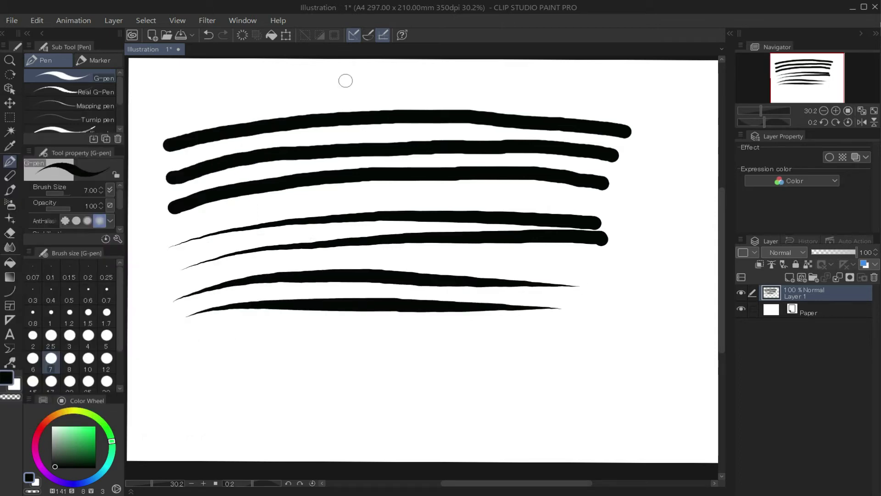
mouse_move(146, 323)
mouse_down()
mouse_move(209, 374)
mouse_move(661, 317)
mouse_up()
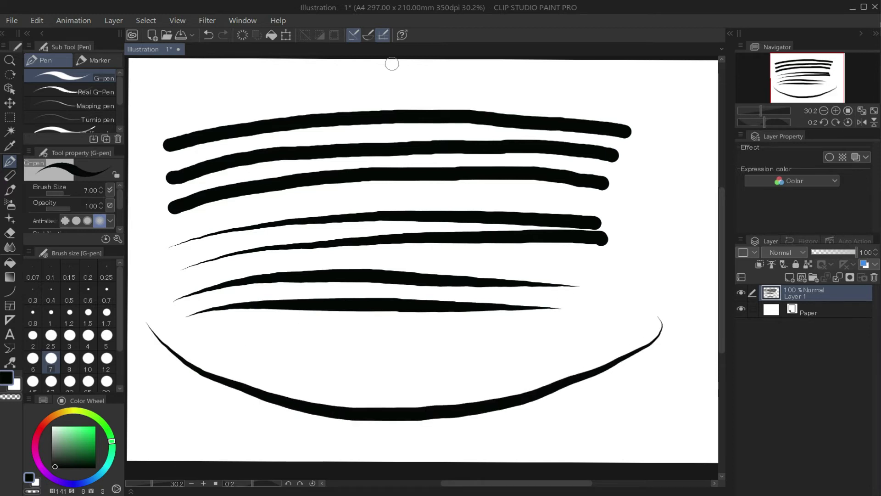
- Clear the layer and draw three near-horizontal strokes across the upper canvas with the G-pen at brush size 3
click(243, 34)
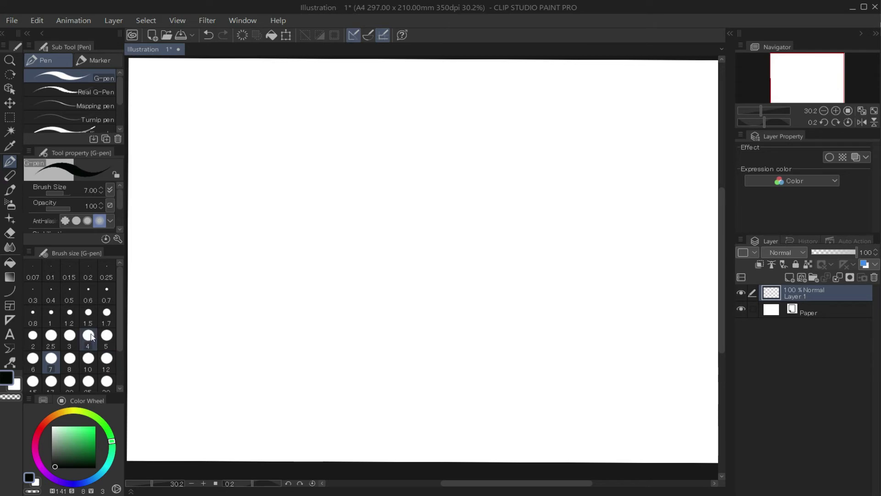
click(69, 337)
drag(163, 122, 563, 127)
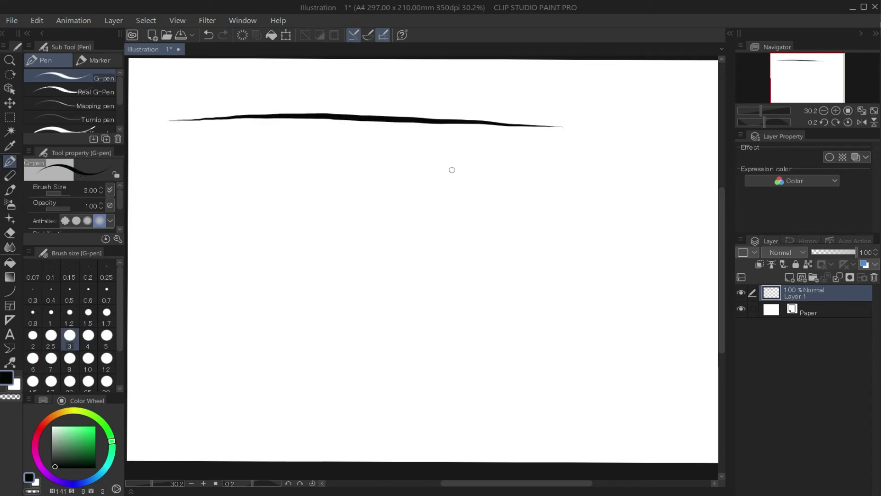
drag(198, 159, 601, 156)
drag(217, 141, 582, 147)
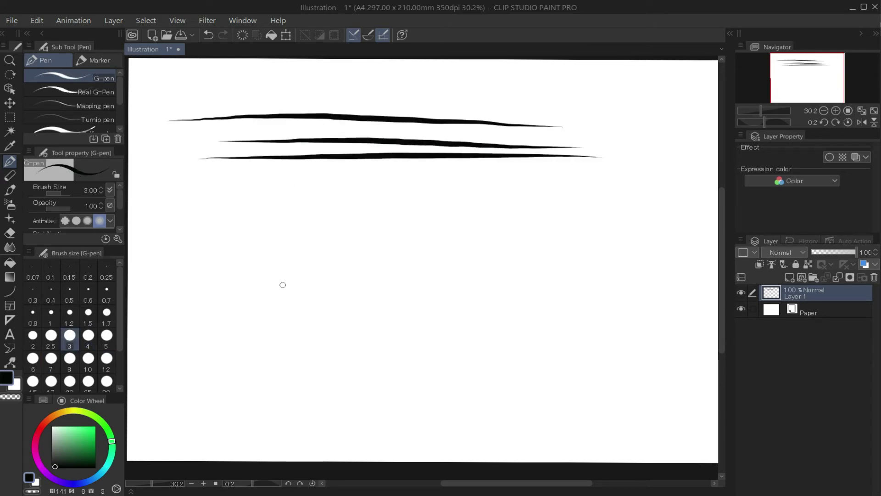
- Reduce the G-pen's brush size to 2 and draw three long strokes beneath the previous ones
click(32, 336)
drag(182, 182, 694, 189)
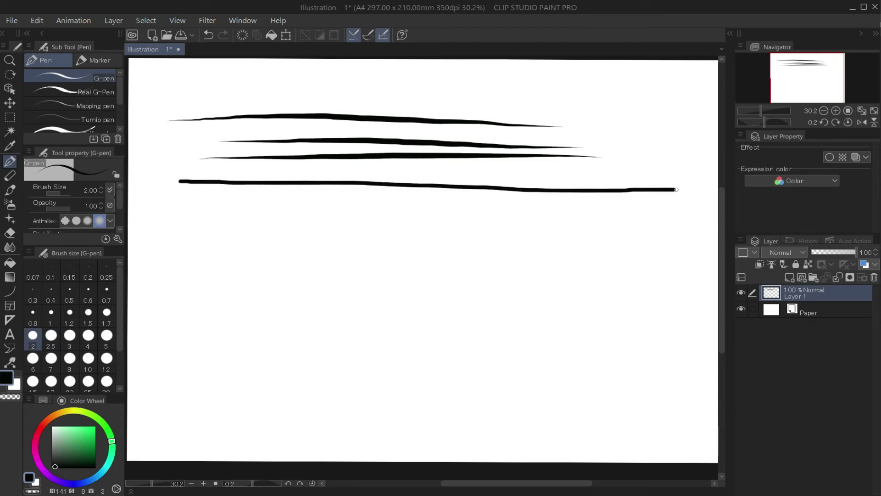
drag(228, 209, 673, 238)
drag(238, 233, 719, 277)
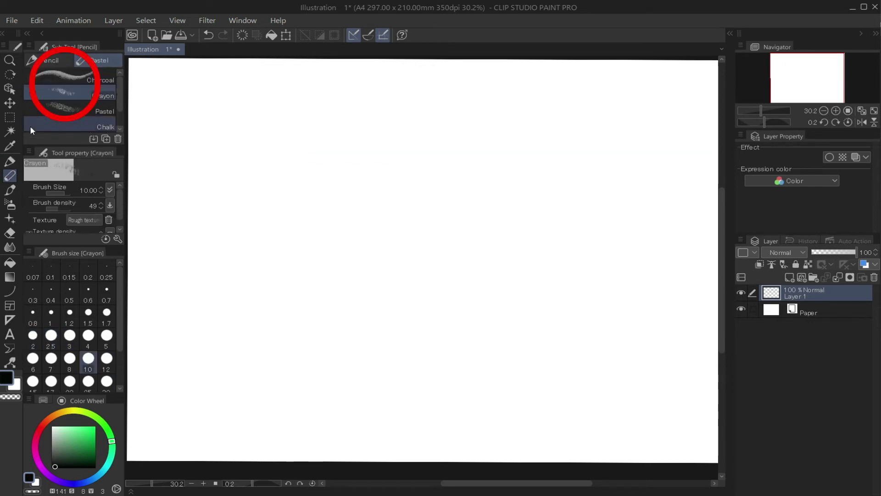
- Draw two wavy strokes with the Crayon pencil at brush size 10 and two thicker ones below at size 17
click(43, 96)
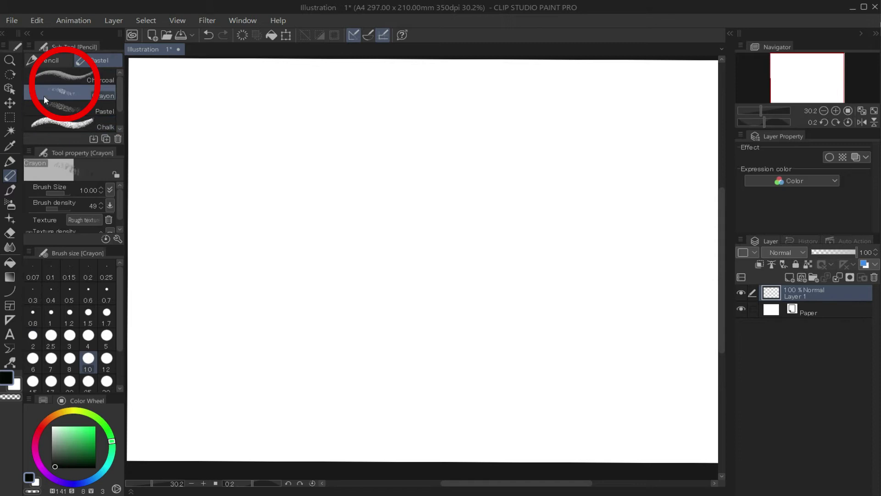
mouse_move(179, 145)
mouse_down()
mouse_move(578, 137)
mouse_move(627, 121)
mouse_up()
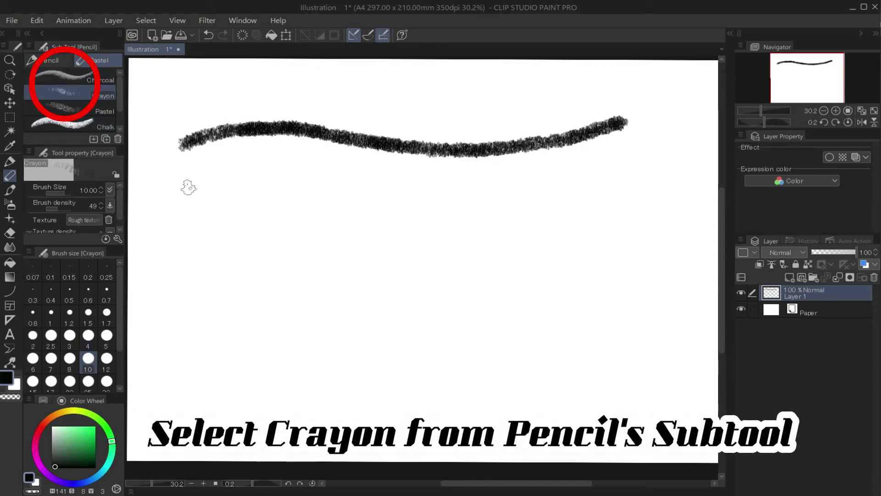
mouse_move(213, 182)
mouse_down()
mouse_move(466, 189)
mouse_move(574, 170)
mouse_up()
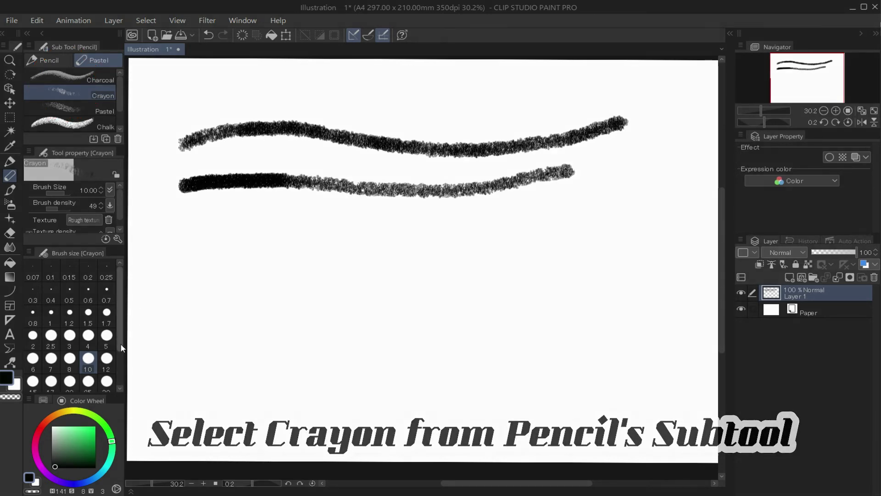
drag(187, 236, 552, 224)
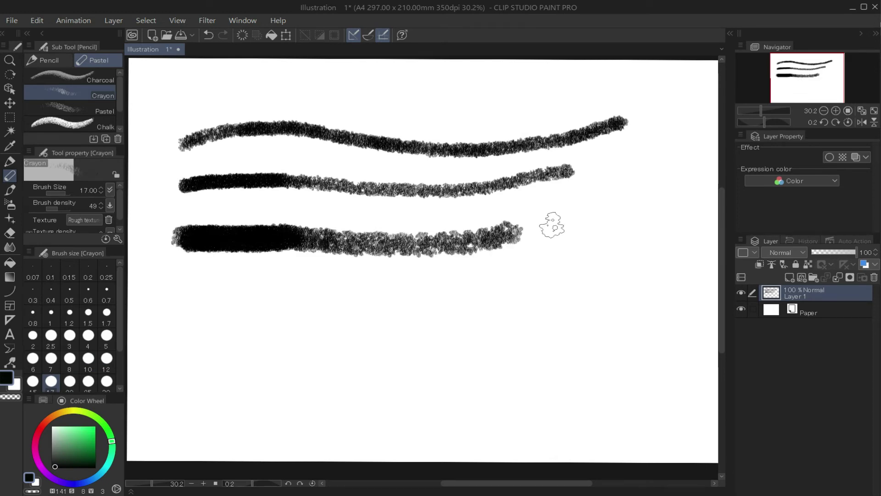
mouse_move(186, 284)
mouse_down()
mouse_move(256, 286)
mouse_move(631, 212)
mouse_up()
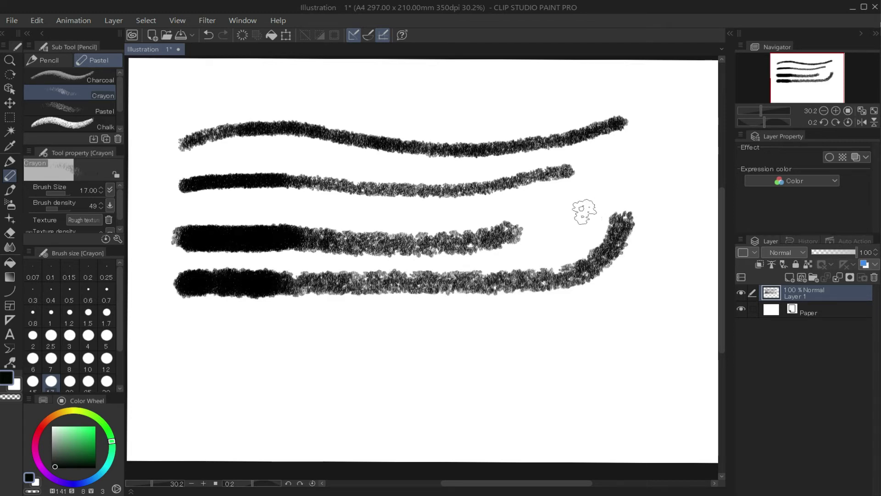
- Clear the crayon strokes and draw two thin horizontal lines with the Wet blotting ink brush at size 1.2
click(242, 35)
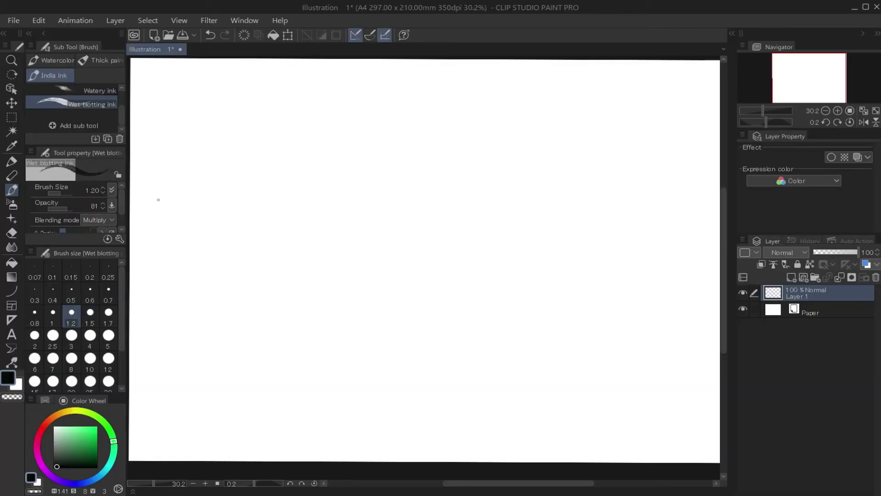
drag(191, 131, 520, 130)
drag(200, 160, 553, 166)
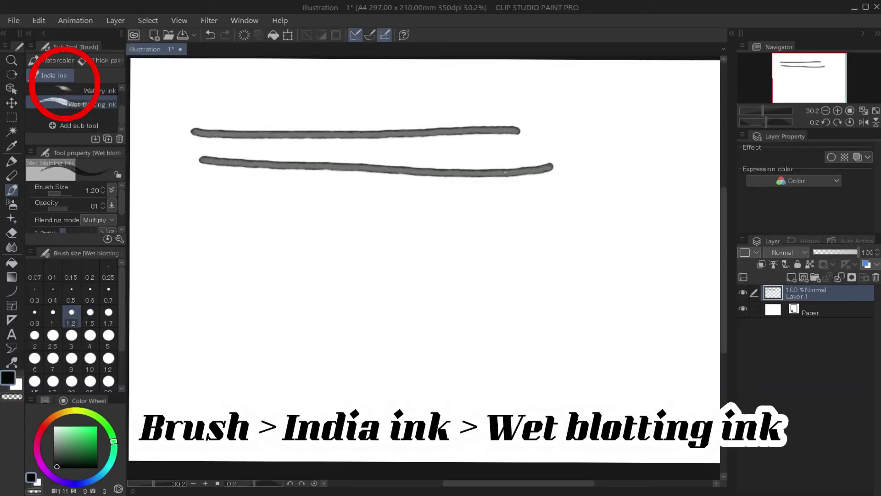
- Draw two broad Wet blotting ink strokes at brush size 7 and one at size 15 beneath the thin lines
click(54, 361)
mouse_move(195, 211)
mouse_down()
mouse_move(346, 226)
mouse_move(632, 228)
mouse_up()
mouse_move(191, 268)
mouse_down()
mouse_move(224, 281)
mouse_move(428, 293)
mouse_move(592, 288)
mouse_up()
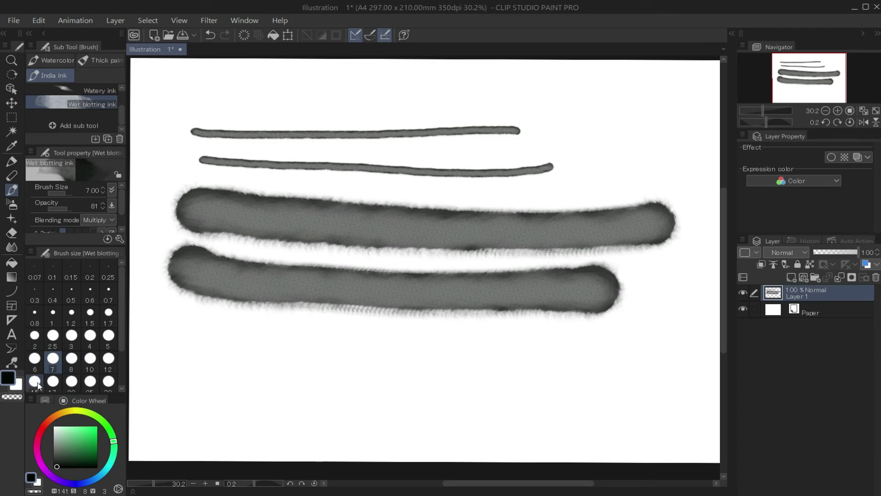
click(36, 384)
mouse_move(182, 362)
mouse_down()
mouse_move(309, 369)
mouse_move(436, 398)
mouse_move(551, 381)
mouse_up()
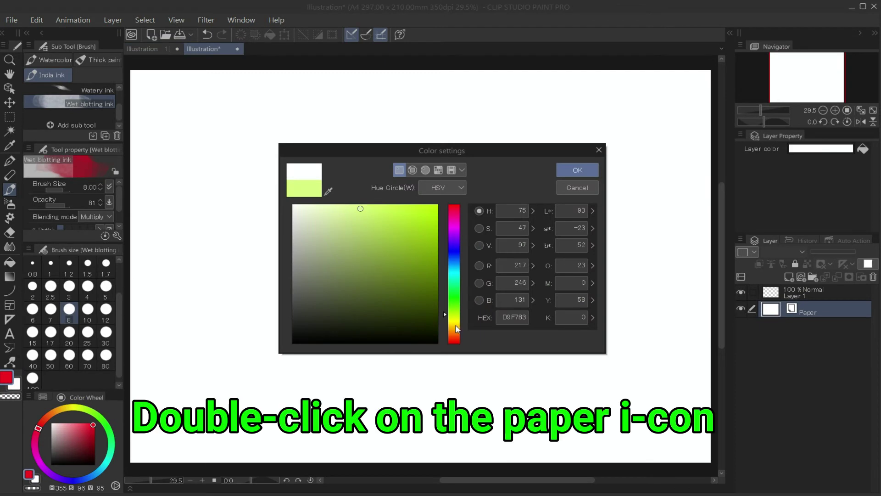
- Set the paper color to a pale yellow
drag(454, 321, 455, 322)
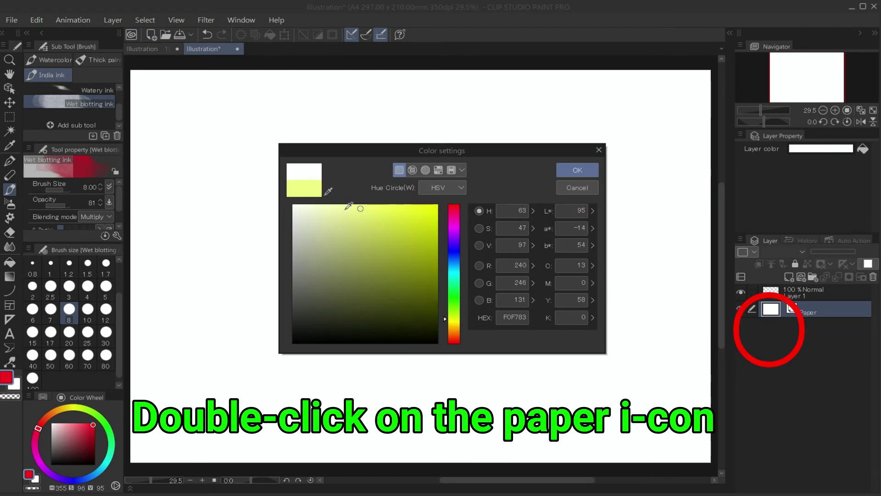
click(577, 171)
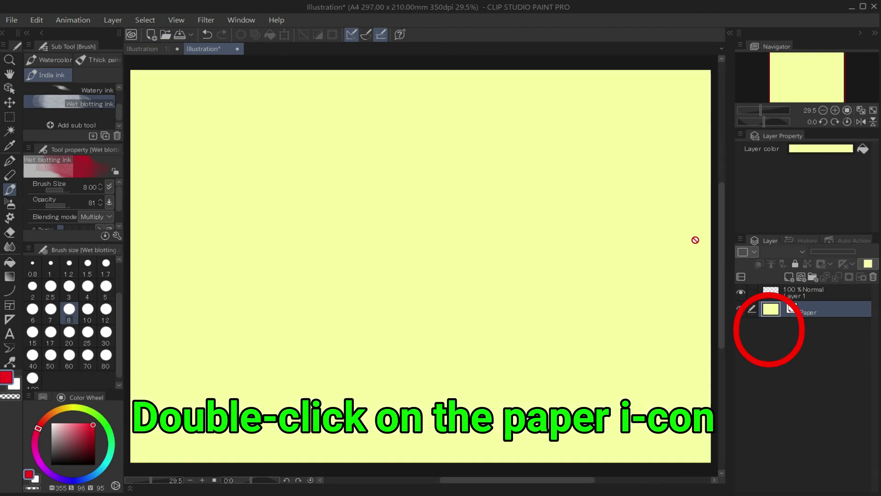
- Draw a broad purple Wet blotting ink stroke at brush size 30 across the upper canvas on Layer 1
click(792, 295)
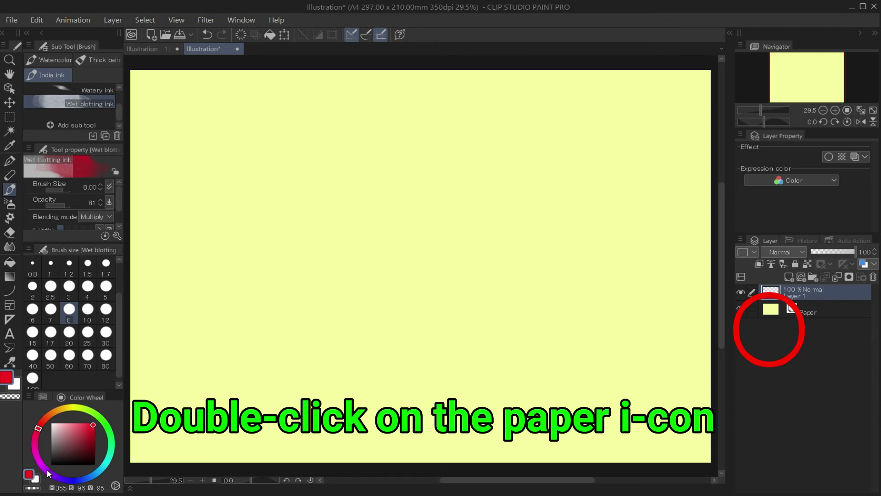
click(108, 337)
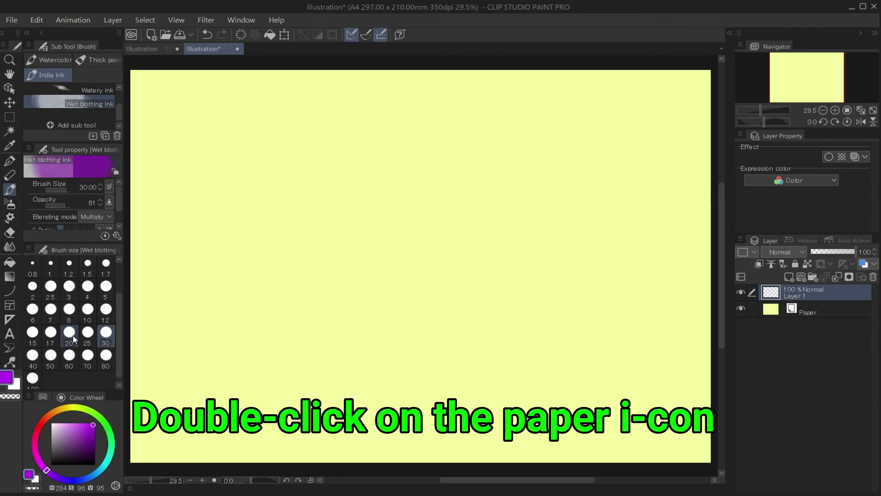
mouse_move(197, 175)
mouse_down()
mouse_move(216, 158)
mouse_move(299, 161)
mouse_move(502, 226)
mouse_move(610, 220)
mouse_move(636, 191)
mouse_move(661, 184)
mouse_up()
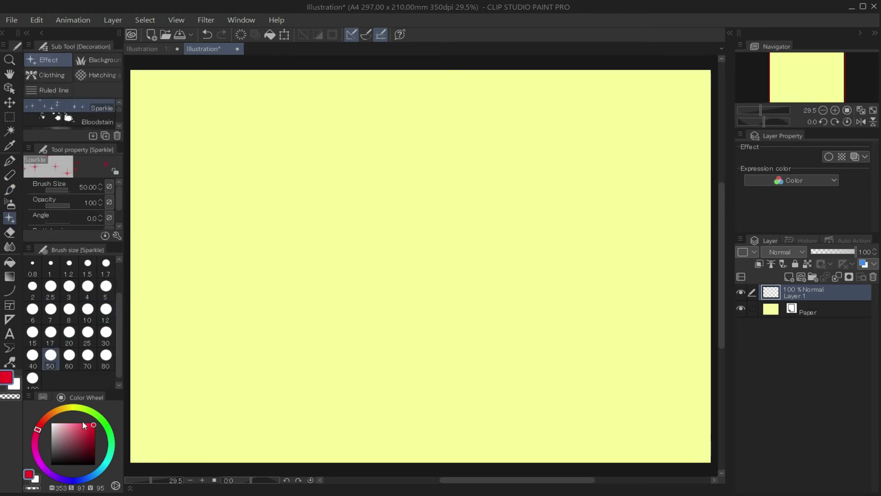
- Scatter red sparkles at brush size 50 and blue sparkles at size 60 with the Sparkle decoration brush
mouse_move(199, 134)
mouse_down()
mouse_move(246, 226)
mouse_move(304, 285)
mouse_move(403, 427)
mouse_move(169, 392)
mouse_up()
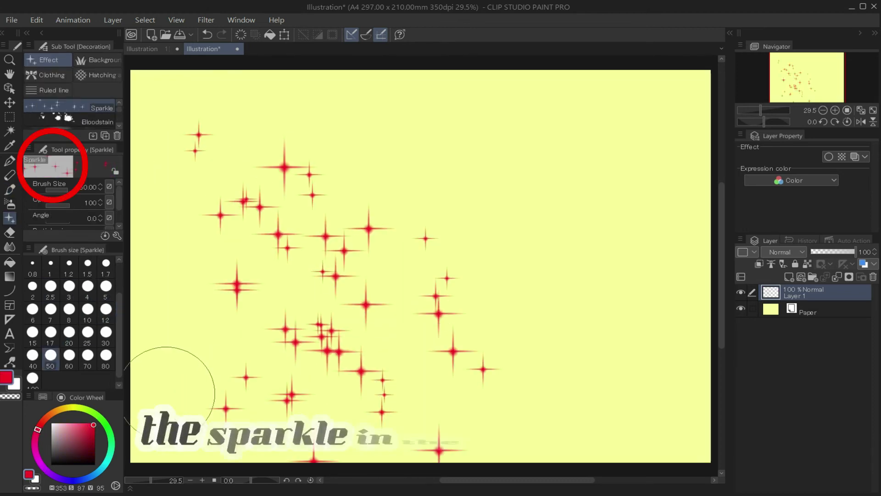
click(72, 480)
click(68, 354)
mouse_move(367, 137)
mouse_down()
mouse_move(548, 264)
mouse_move(456, 365)
mouse_move(532, 403)
mouse_up()
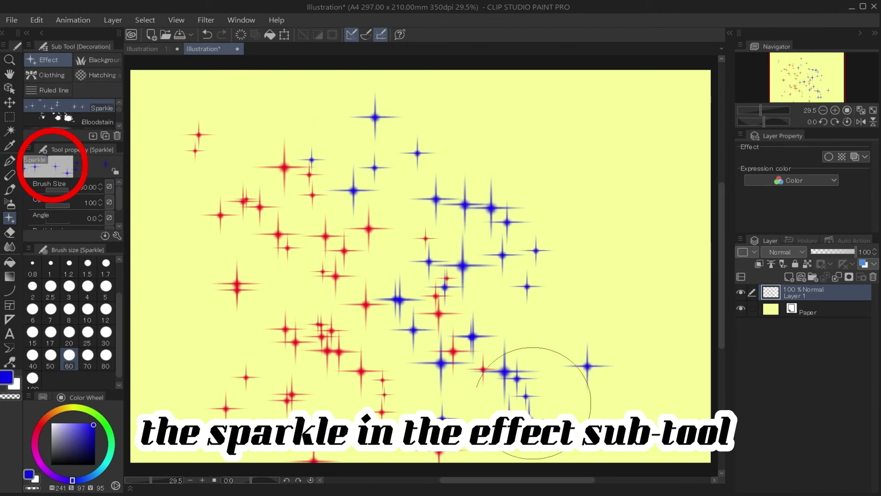
- Scatter magenta sparkles at brush size 70 over the canvas's right half, and very pale sparkles over its left half
drag(46, 475, 40, 463)
click(87, 355)
mouse_move(491, 147)
mouse_down()
mouse_move(507, 142)
mouse_move(515, 242)
mouse_move(619, 118)
mouse_move(629, 309)
mouse_up()
click(52, 424)
mouse_move(152, 268)
mouse_down()
mouse_move(189, 356)
mouse_move(256, 226)
mouse_move(452, 295)
mouse_move(413, 184)
mouse_up()
- Scatter green sparkles at brush size 70 diagonally across the canvas and clear Layer 1
click(105, 422)
click(95, 431)
mouse_move(193, 276)
mouse_down()
mouse_move(377, 187)
mouse_move(665, 387)
mouse_up()
click(240, 35)
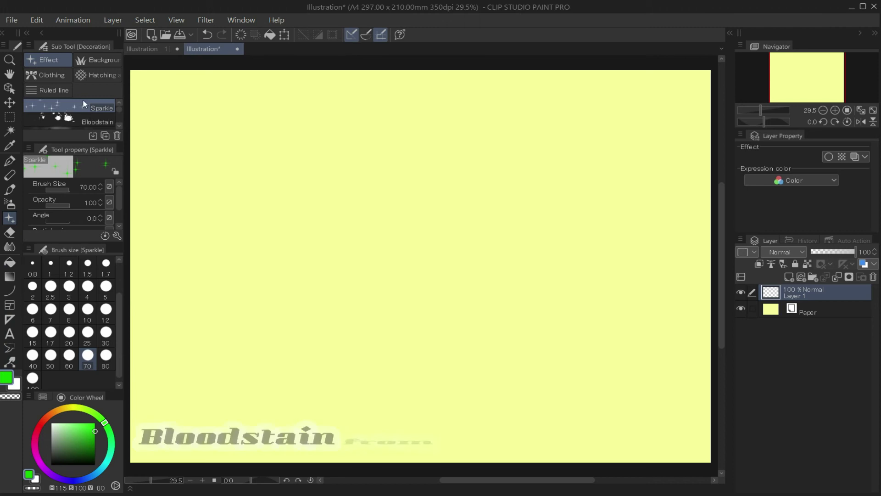
- Spatter red bloodstains diagonally across the canvas with the Bloodstain decoration brush at size 80
click(74, 113)
click(73, 113)
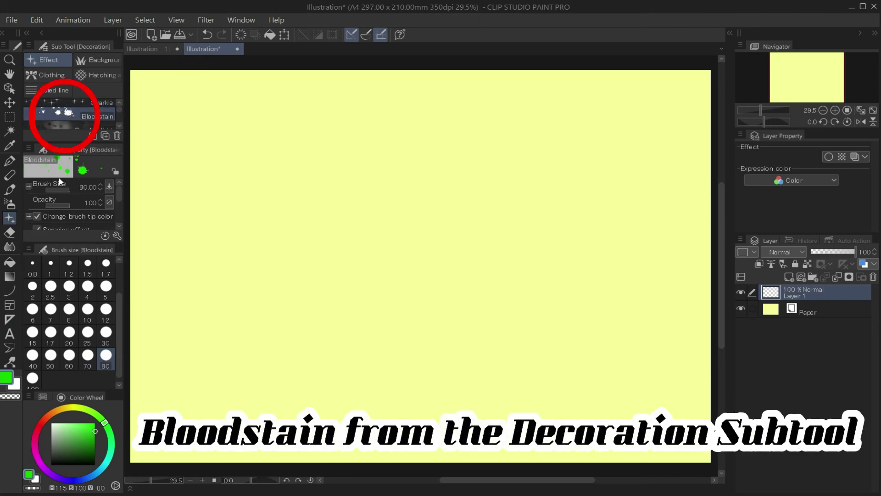
click(40, 425)
click(92, 425)
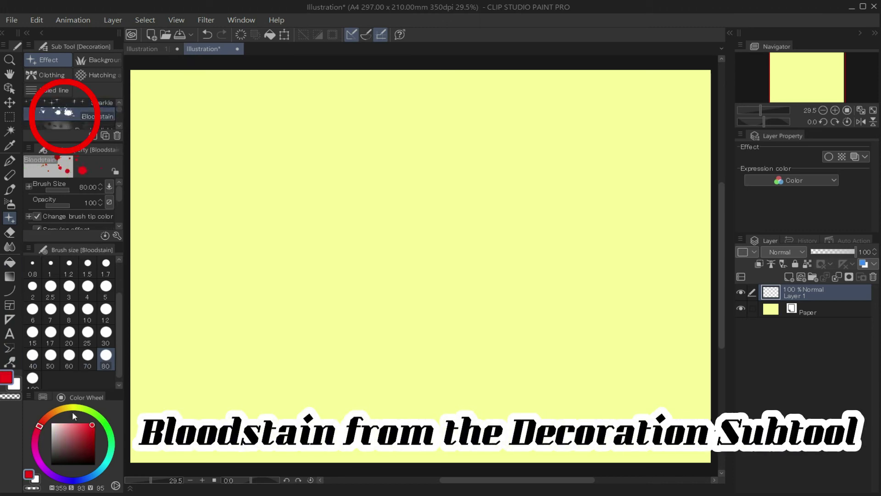
mouse_move(207, 167)
mouse_down()
mouse_move(289, 240)
mouse_move(536, 353)
mouse_move(380, 195)
mouse_move(527, 350)
mouse_move(597, 380)
mouse_move(551, 381)
mouse_up()
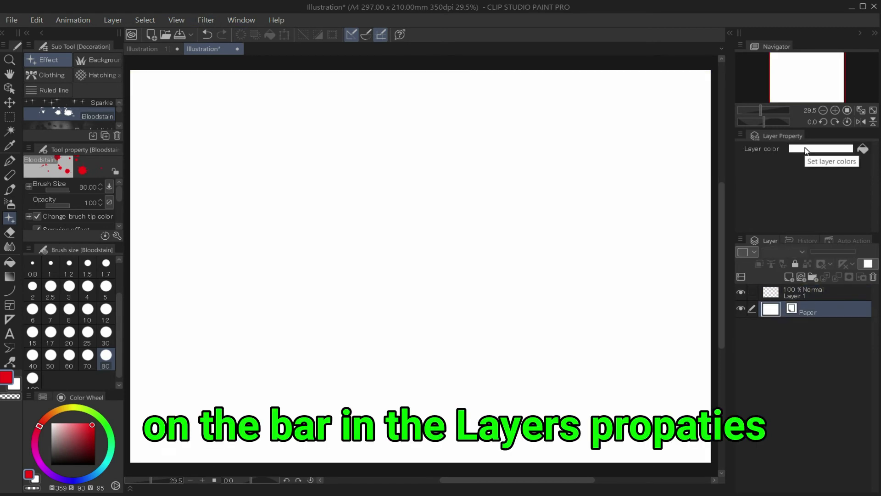
- Set the Paper layer's color to light blue, HEX 93E9FF
click(806, 149)
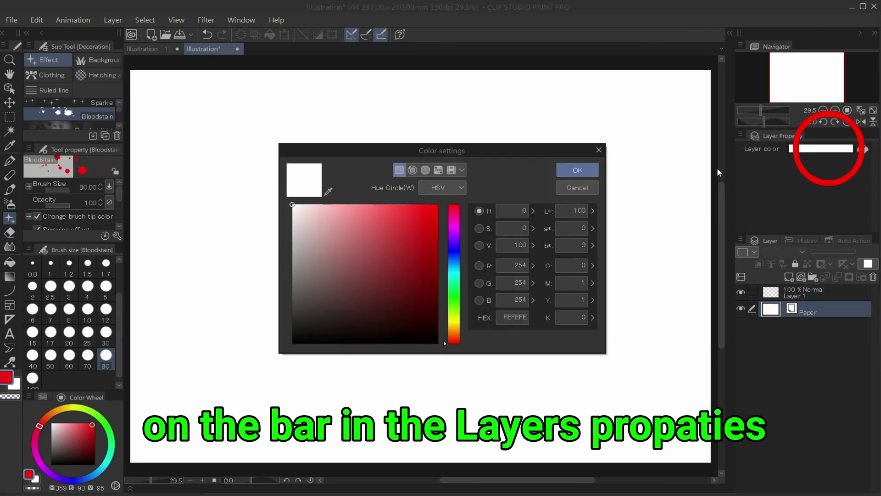
click(455, 269)
click(354, 204)
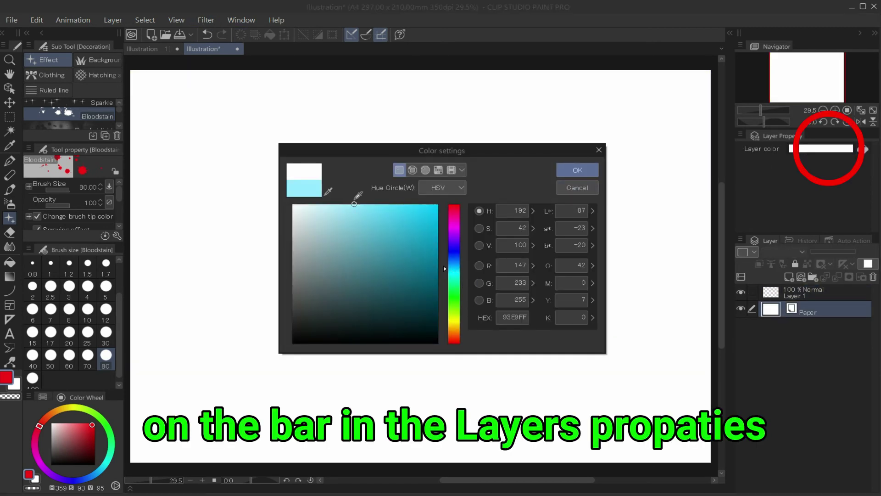
click(583, 169)
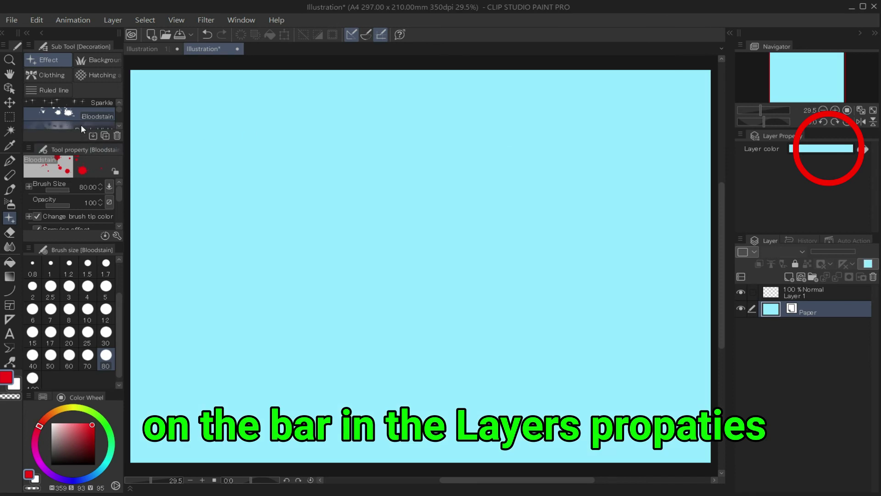
- Scatter petals across Layer 1 with the Petal decoration brush at size 100, and clear them
scroll(81, 125, up, 1)
click(66, 118)
scroll(117, 116, down, 1)
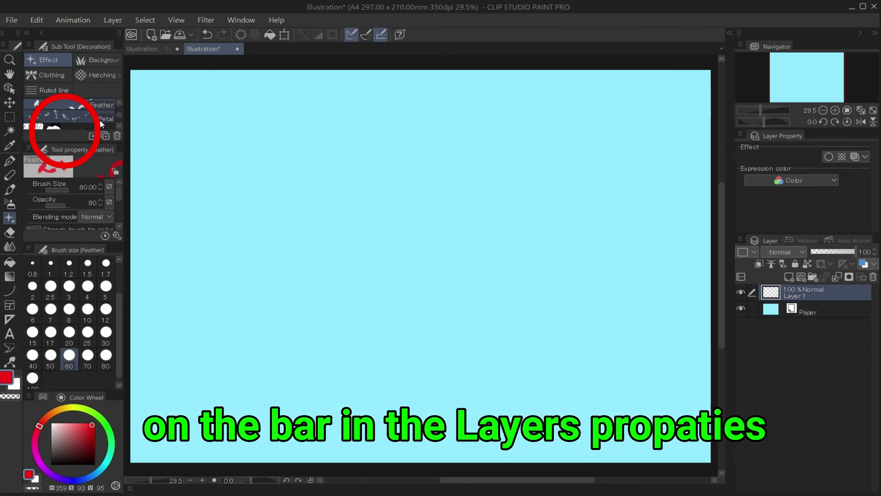
click(100, 119)
click(268, 154)
mouse_move(268, 154)
mouse_down()
mouse_move(286, 192)
mouse_move(289, 250)
mouse_move(381, 350)
mouse_move(517, 393)
mouse_move(606, 390)
mouse_up()
mouse_move(311, 134)
mouse_down()
mouse_move(453, 276)
mouse_move(472, 260)
mouse_move(722, 354)
mouse_up()
drag(433, 157, 590, 265)
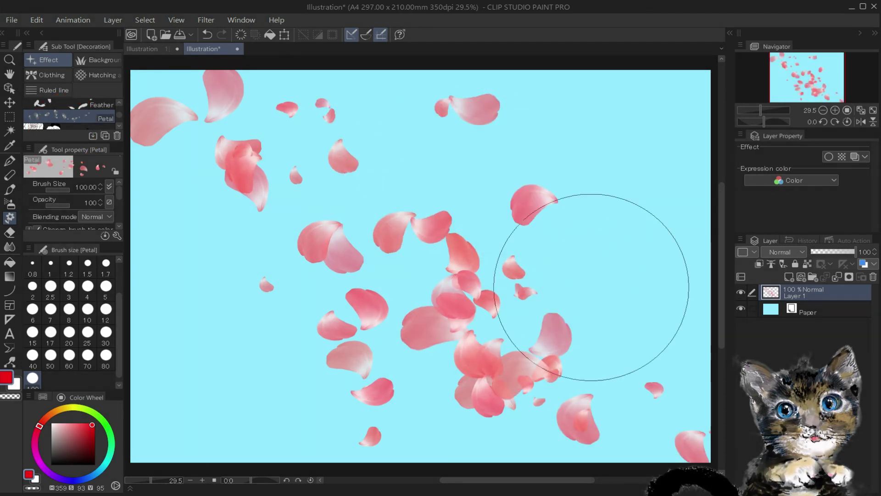
click(240, 34)
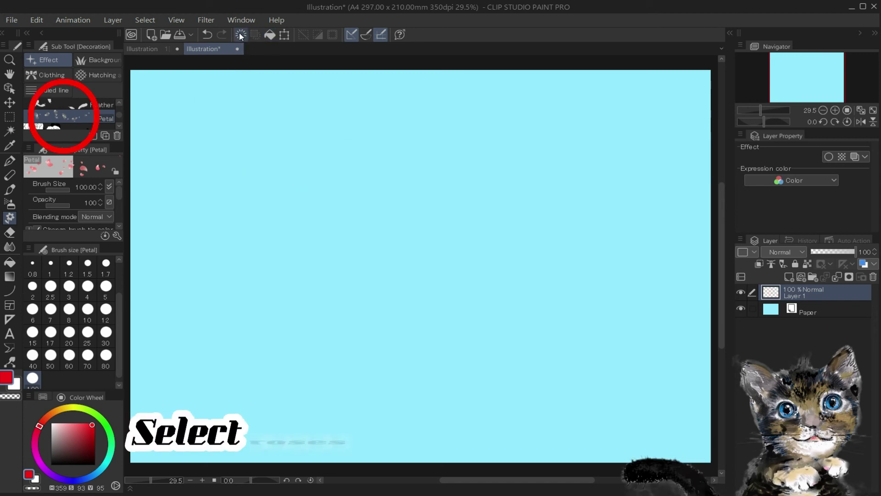
- Draw a diagonal garland of red roses across the canvas with the Rose decoration brush at size 50
scroll(116, 114, down, 1)
click(117, 114)
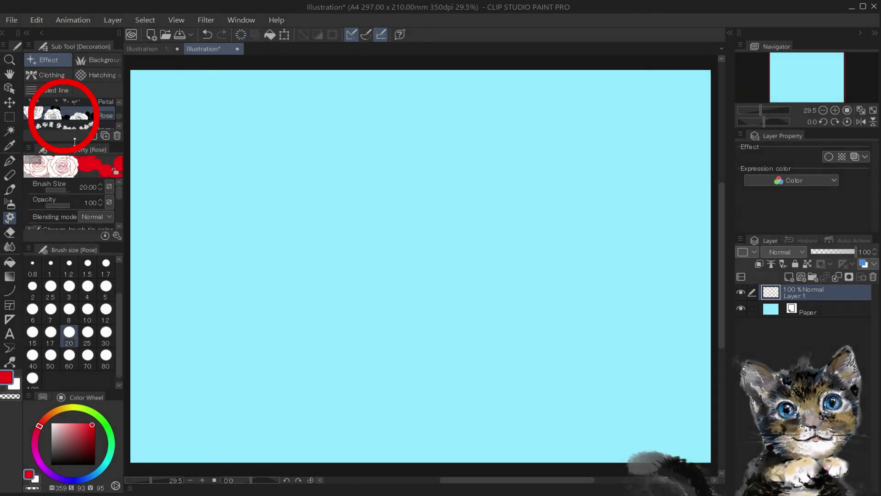
click(51, 354)
mouse_move(198, 108)
mouse_down()
mouse_move(301, 213)
mouse_move(547, 329)
mouse_move(643, 400)
mouse_up()
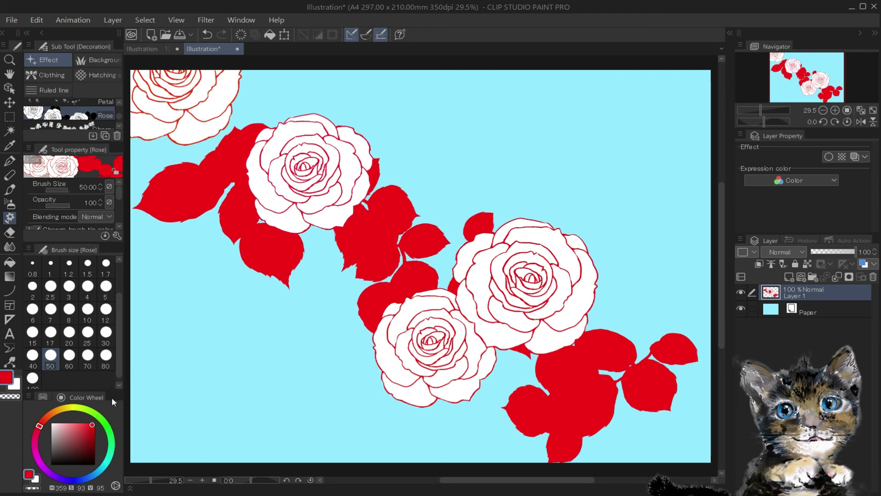
- Add magenta roses at brush size 30 below and above the red rose garland
click(106, 334)
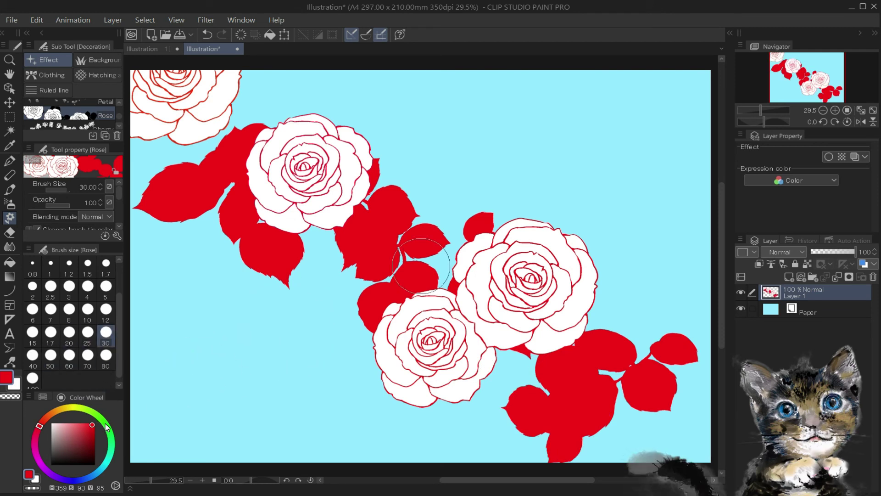
click(40, 461)
mouse_move(171, 292)
mouse_down()
mouse_move(246, 315)
mouse_move(357, 390)
mouse_move(312, 257)
mouse_up()
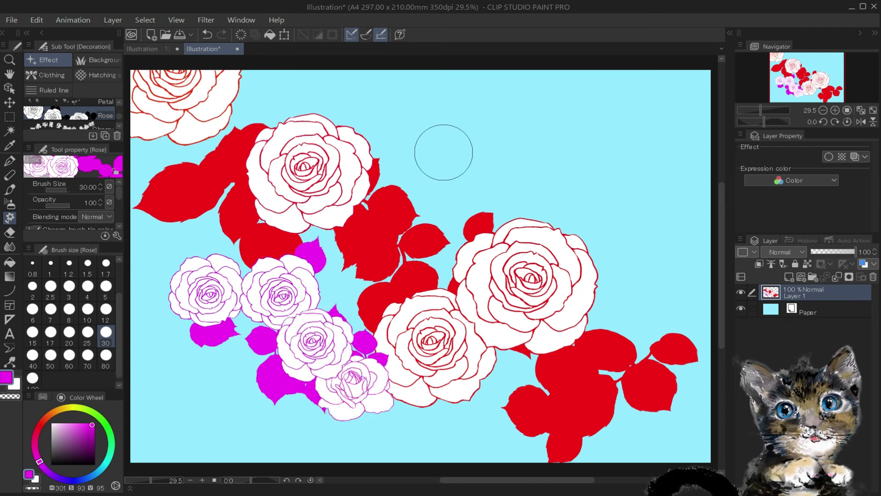
drag(444, 152, 569, 193)
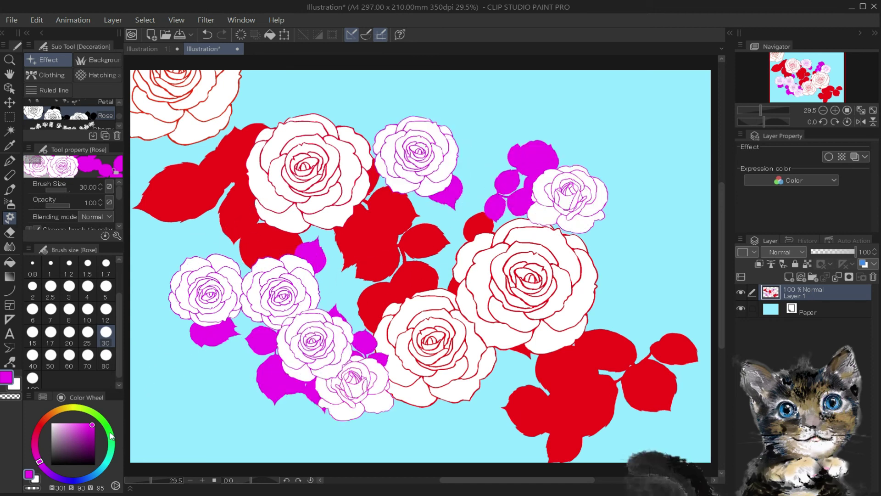
- Add dark green roses around the lower-left, left and right of the canvas, and clear Layer 1
click(109, 429)
click(94, 444)
mouse_move(211, 350)
mouse_down()
mouse_move(206, 394)
mouse_move(294, 441)
mouse_move(426, 441)
mouse_up()
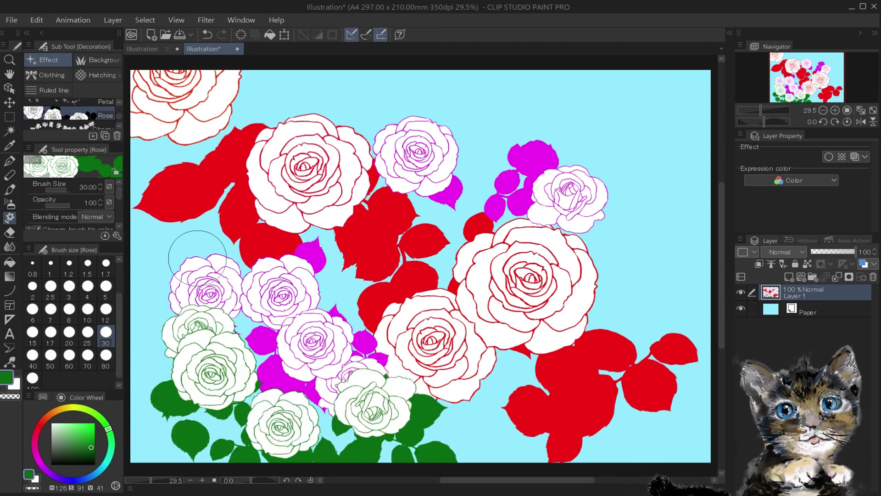
drag(198, 258, 226, 228)
drag(661, 271, 680, 419)
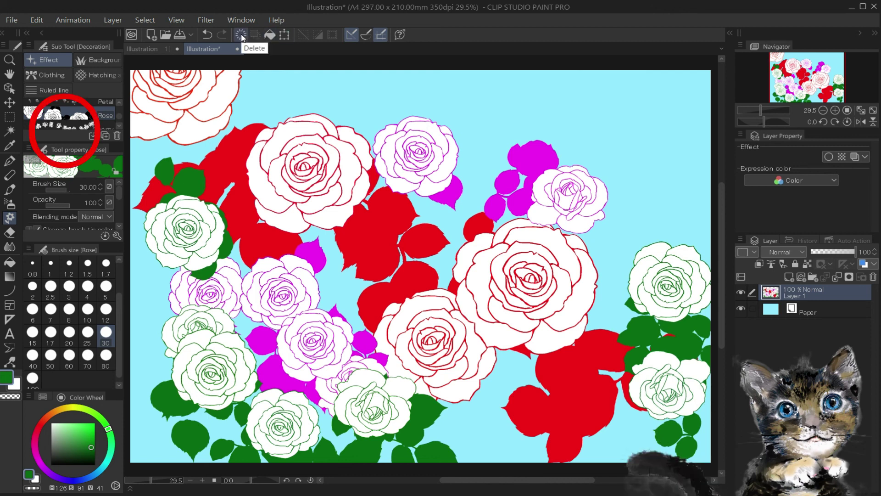
click(241, 34)
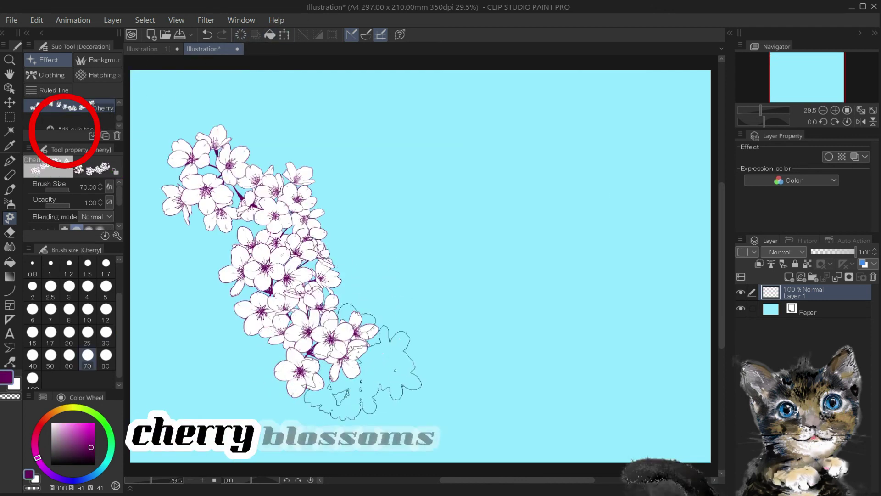
- Draw a dark purple garland with the Cherry decoration brush at size 70, and a second diagonal garland in crimson
drag(411, 386, 482, 385)
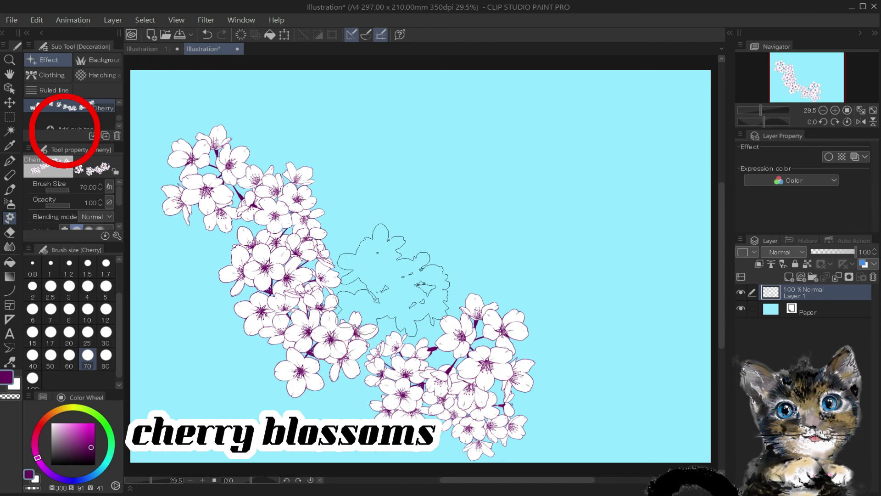
click(38, 433)
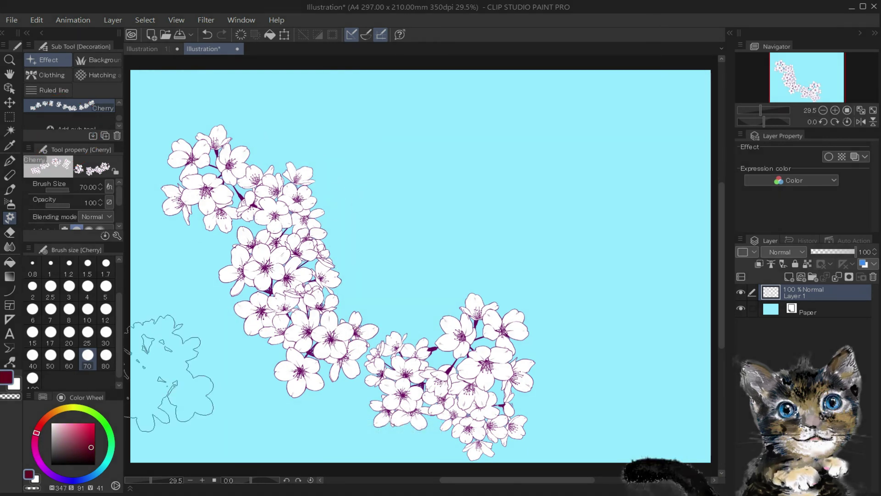
mouse_move(333, 193)
mouse_down()
mouse_move(379, 226)
mouse_move(485, 215)
mouse_move(545, 239)
mouse_move(591, 293)
mouse_move(607, 392)
mouse_move(644, 420)
mouse_up()
- Add near-black cherry blossoms at brush size 70 in the canvas's lower-left, and two small strokes at size 25 nearby
click(57, 461)
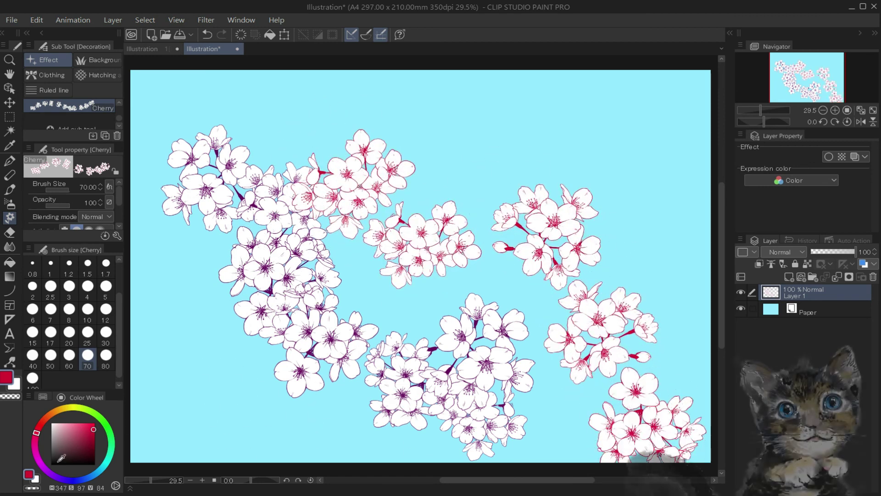
mouse_move(161, 331)
mouse_down()
mouse_move(198, 385)
mouse_move(321, 427)
mouse_move(330, 450)
mouse_up()
click(87, 334)
mouse_move(166, 285)
mouse_down()
mouse_move(183, 257)
mouse_move(211, 243)
mouse_up()
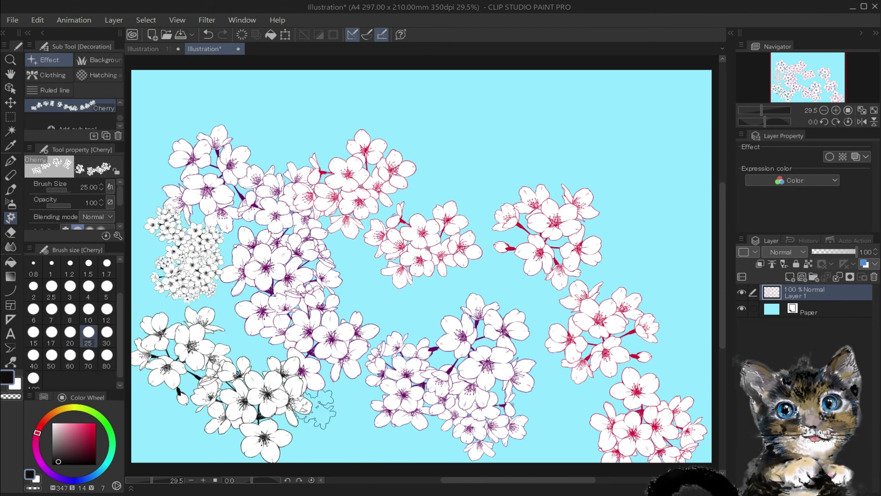
drag(317, 408, 408, 440)
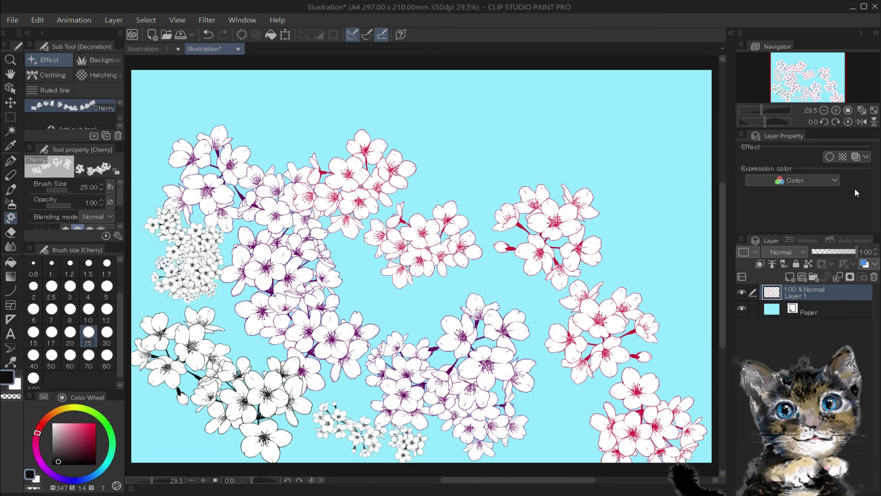